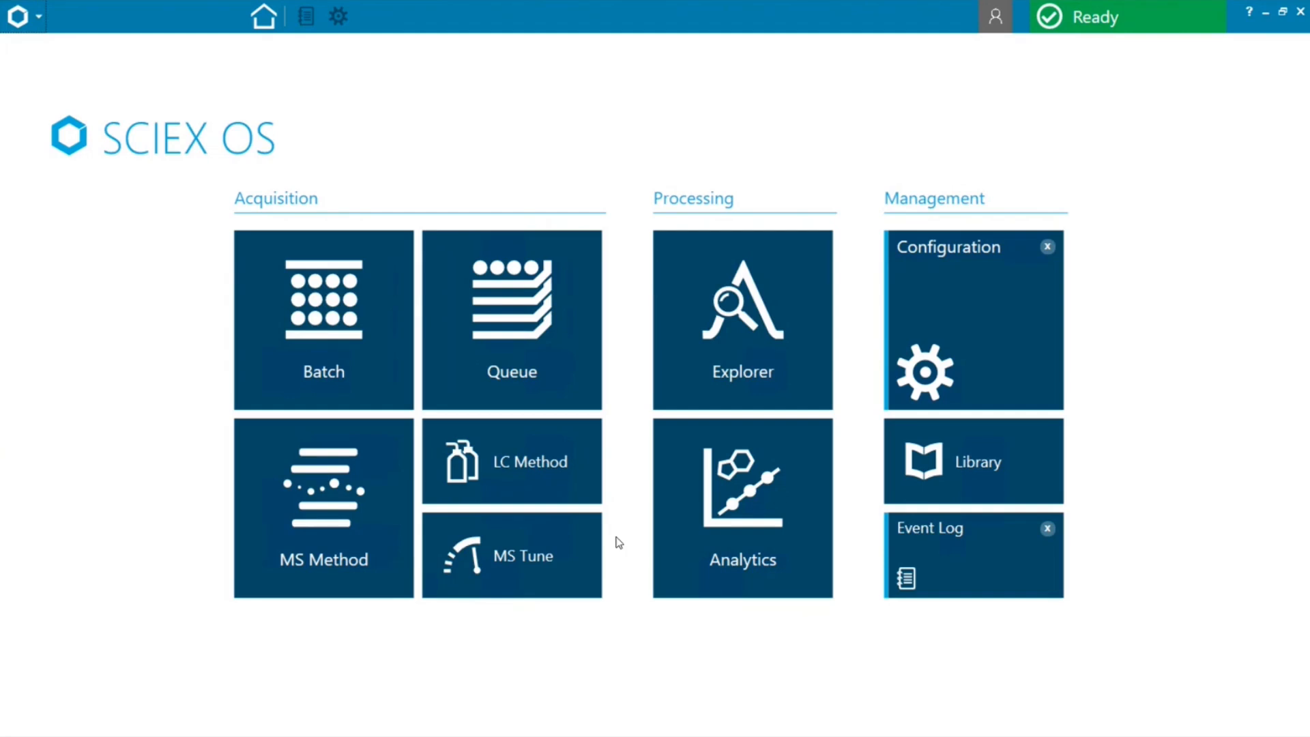
Create a new LC method and save it as "software fundamentals_LC method 2" in the Software fundamentals project
left_click(558, 463)
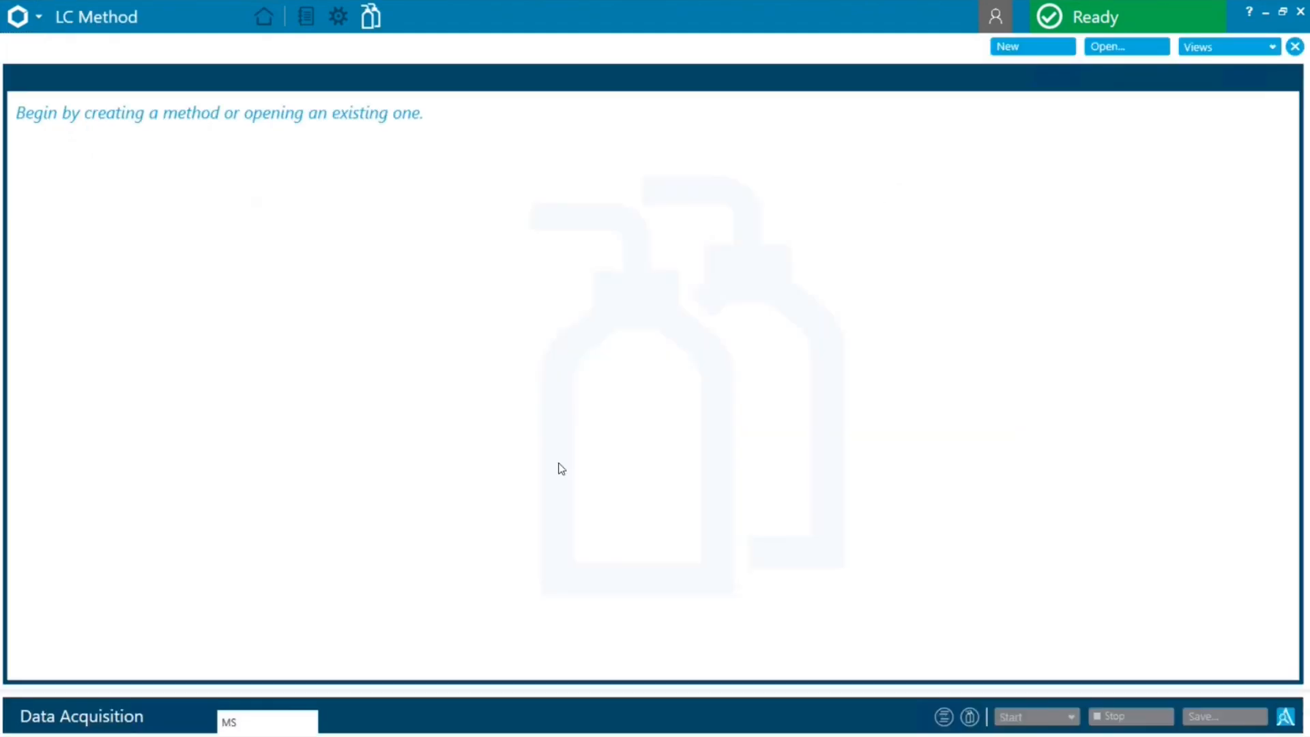
left_click(1015, 49)
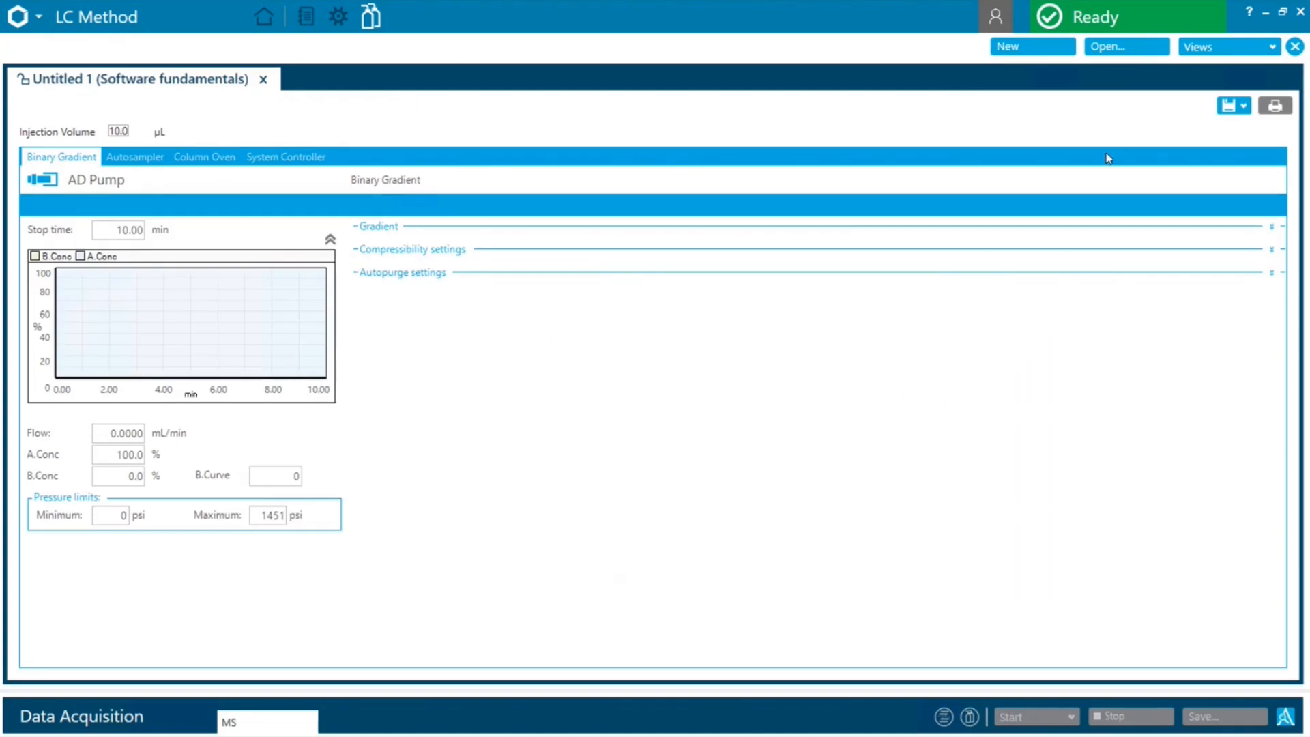
left_click(1240, 109)
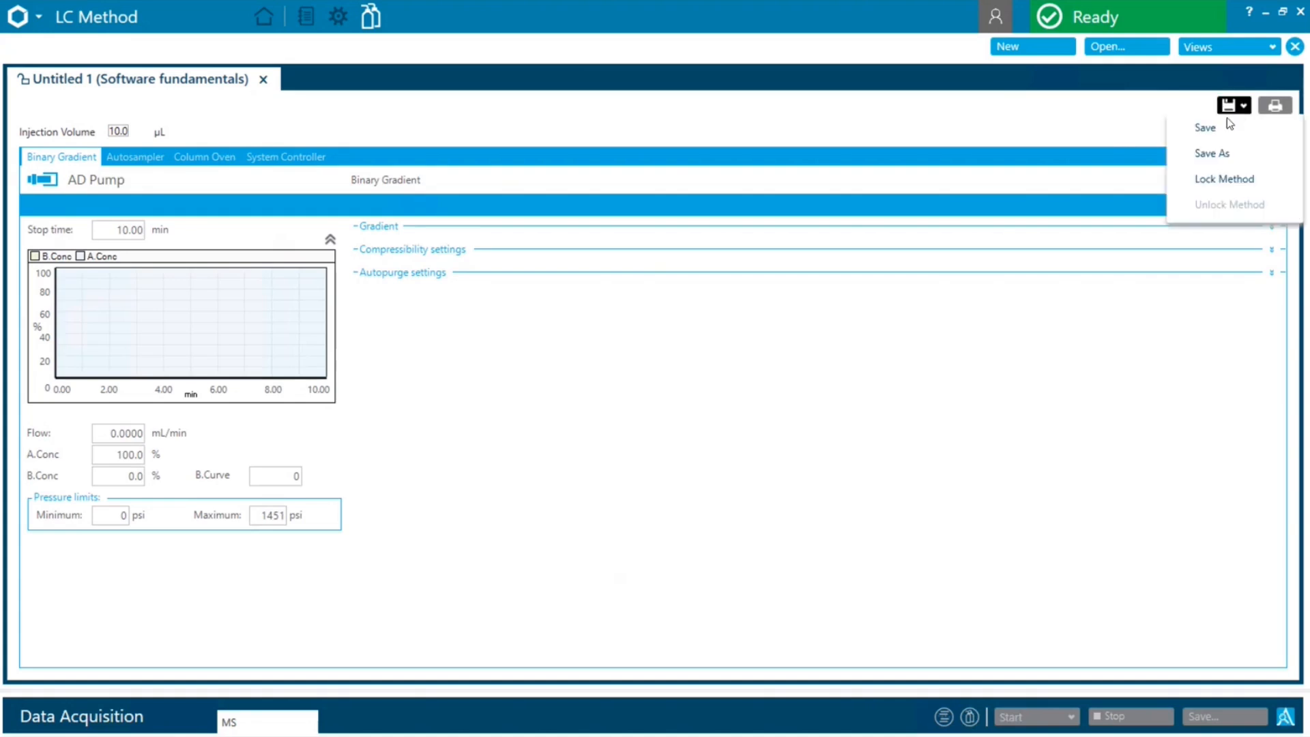
left_click(1219, 157)
type("software")
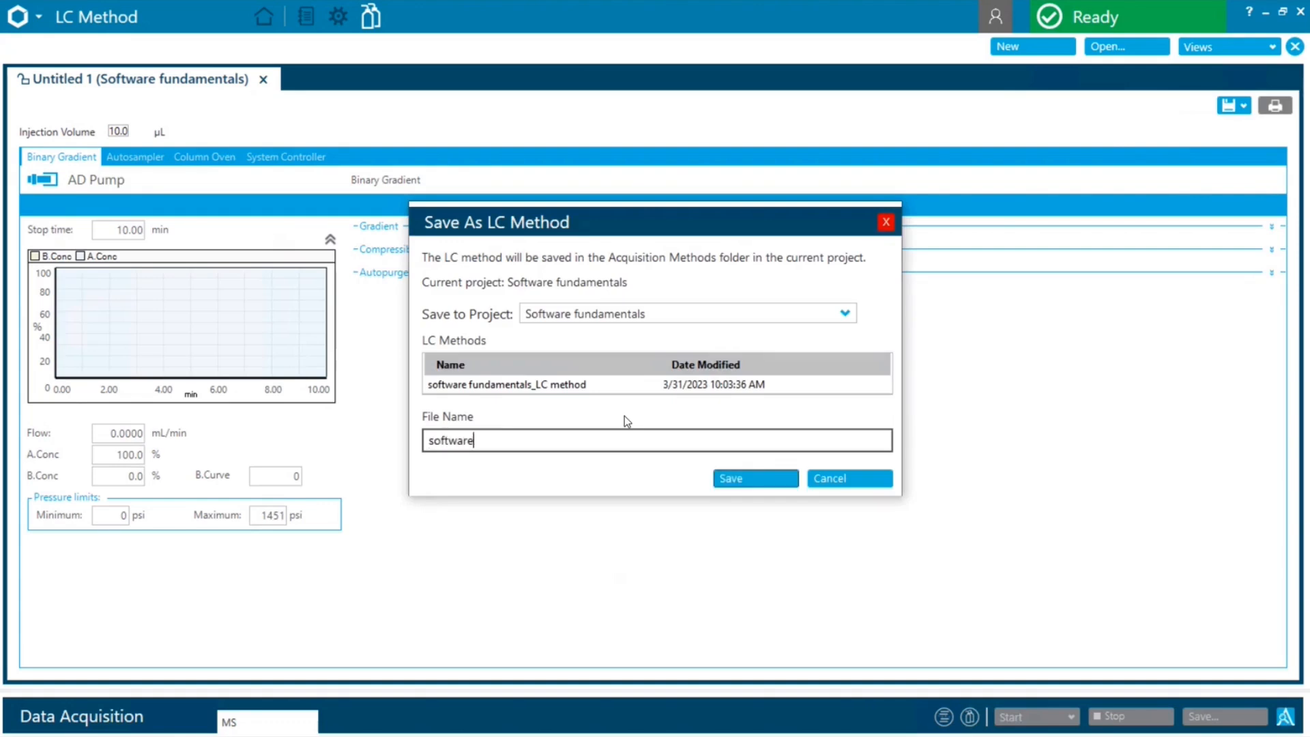
type(" fundamentals_LC method 2")
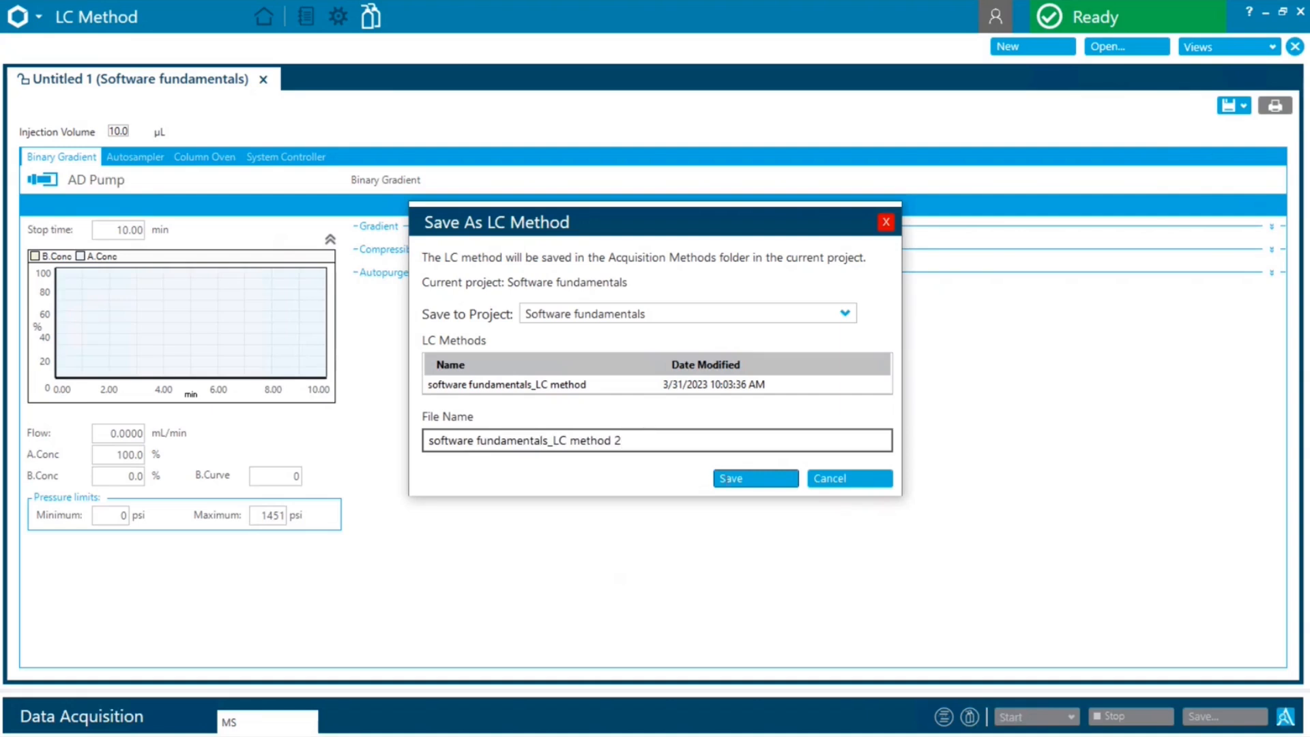
left_click(726, 478)
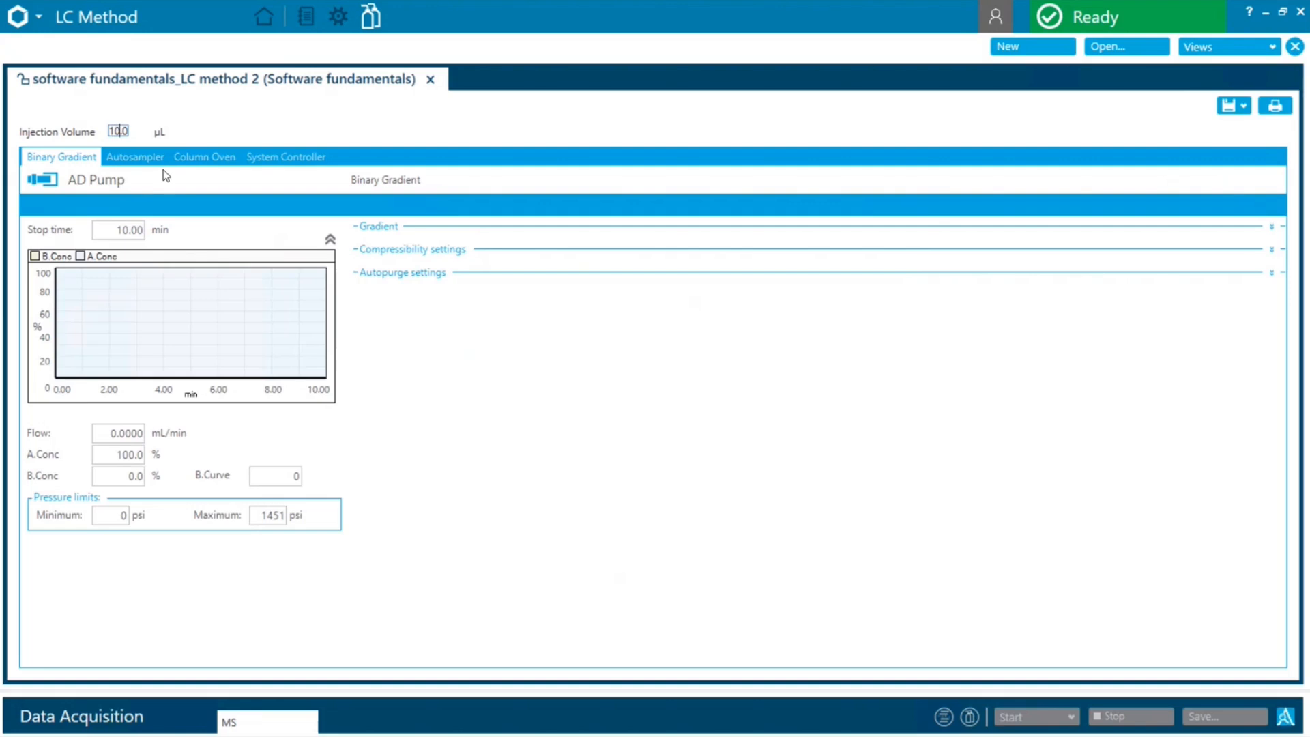
Set the LC method's injection volume to 1.0 µL and the pump stop time to 5 min
key("BackSpace")
left_click_drag(120, 229, 162, 233)
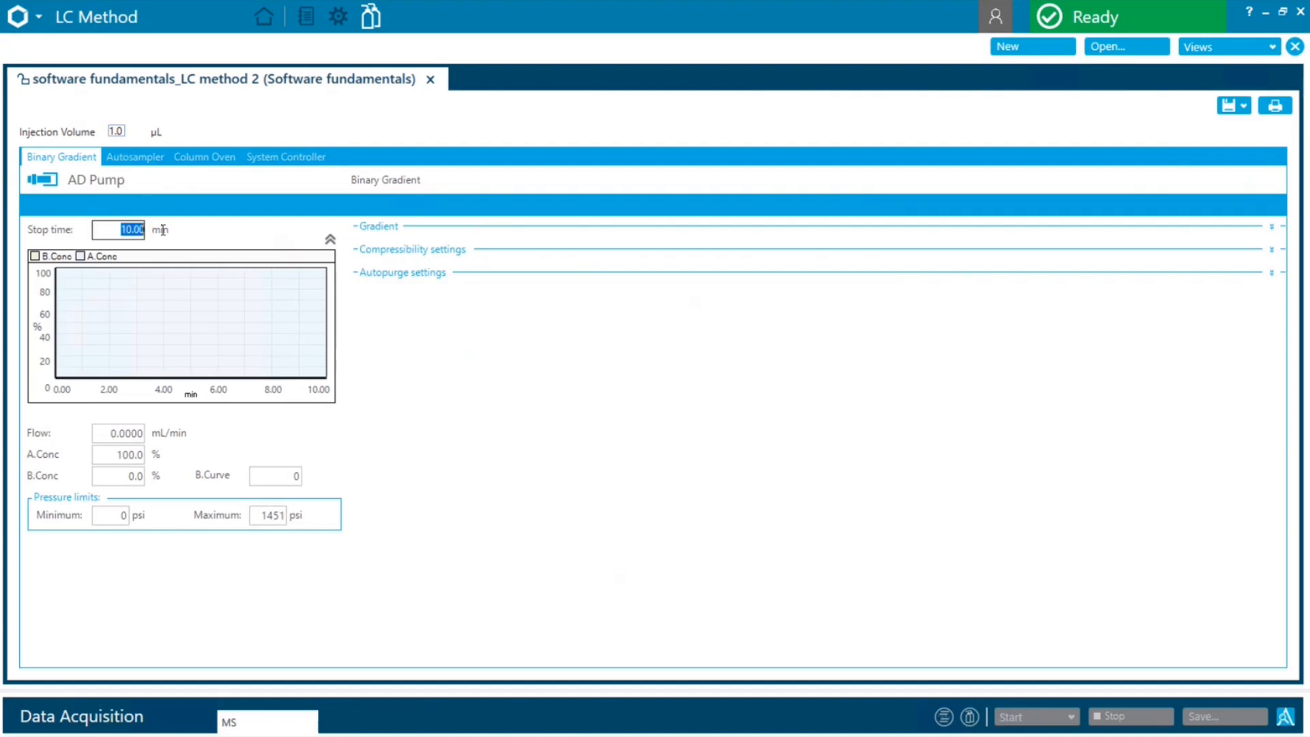
type("5")
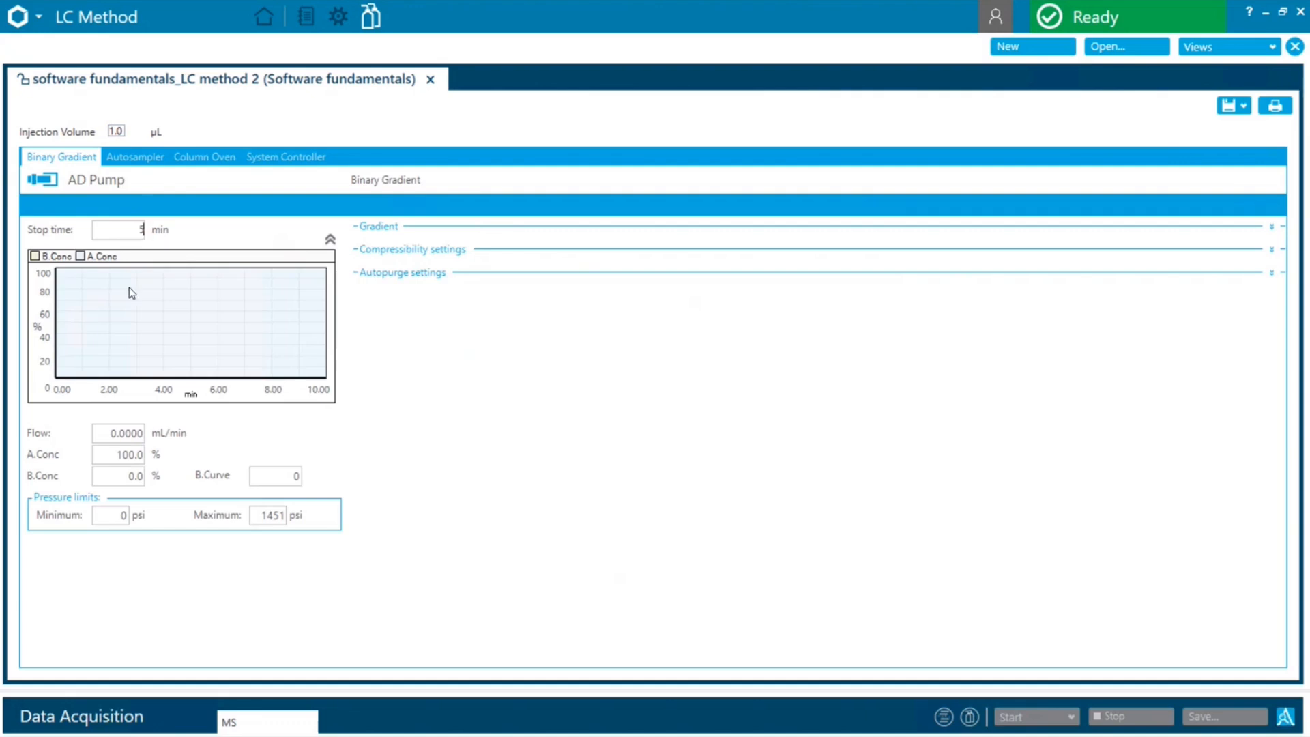
Set the pump's initial flow to 0.5 mL/min and the B concentration to 20%
left_click(113, 434)
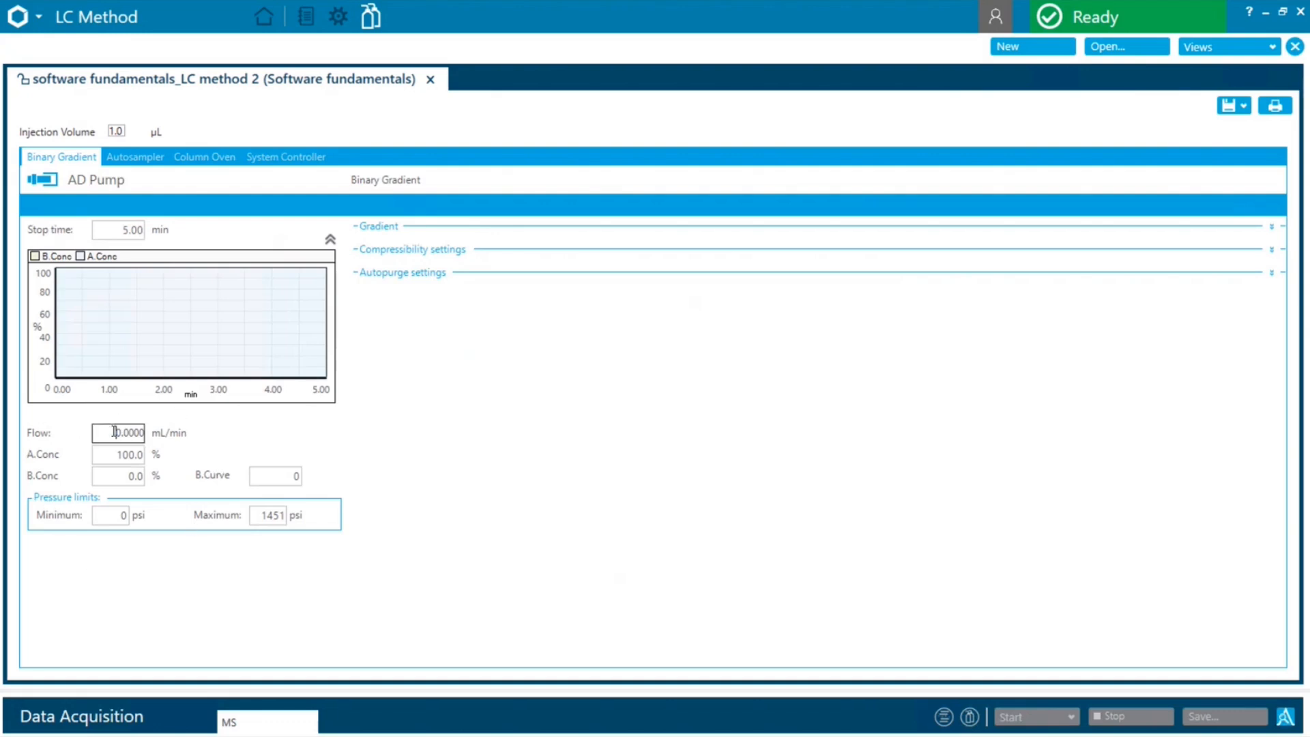
left_click_drag(113, 431, 183, 430)
type("0.5")
left_click(122, 473)
double_click(147, 475)
type("20")
left_click(104, 452)
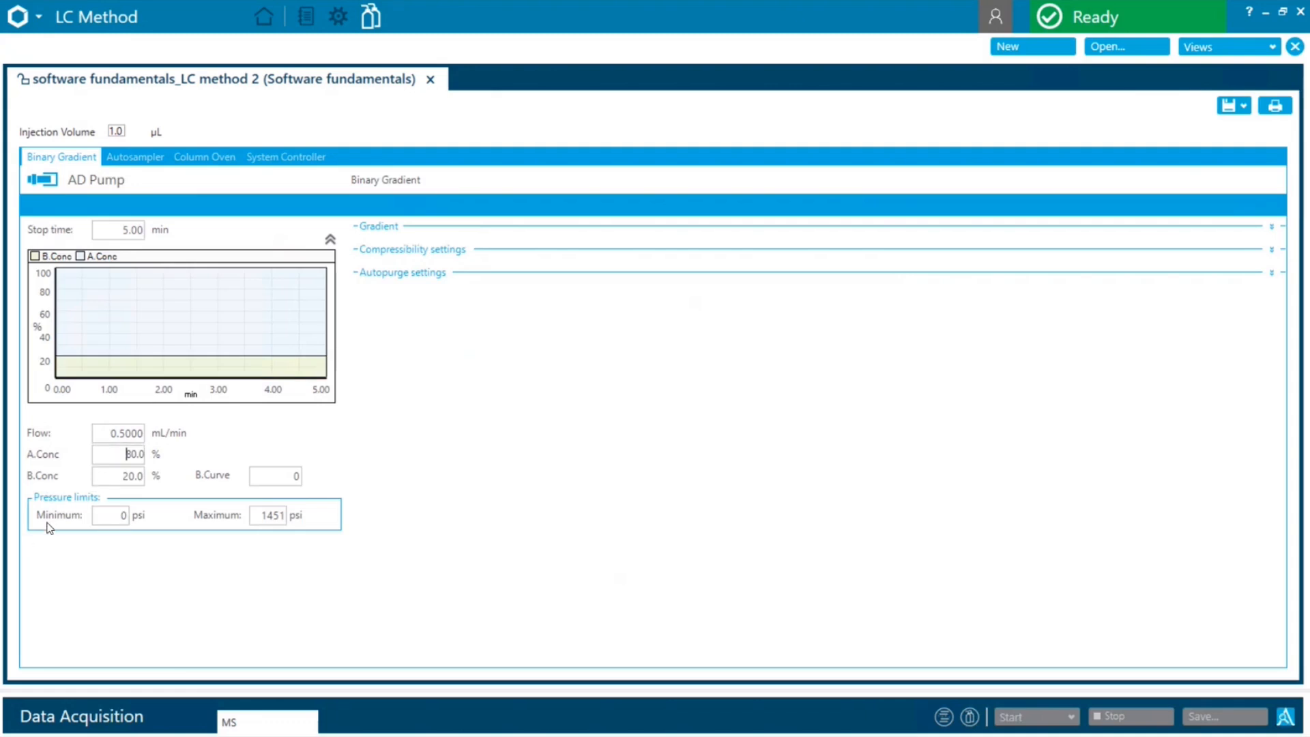
Set the pump's maximum pressure limit to 19000 psi
double_click(262, 514)
type("19000")
In the gradient table, add a row at 0.5 min and a row at 3.00 min with 90% B concentration
left_click(377, 230)
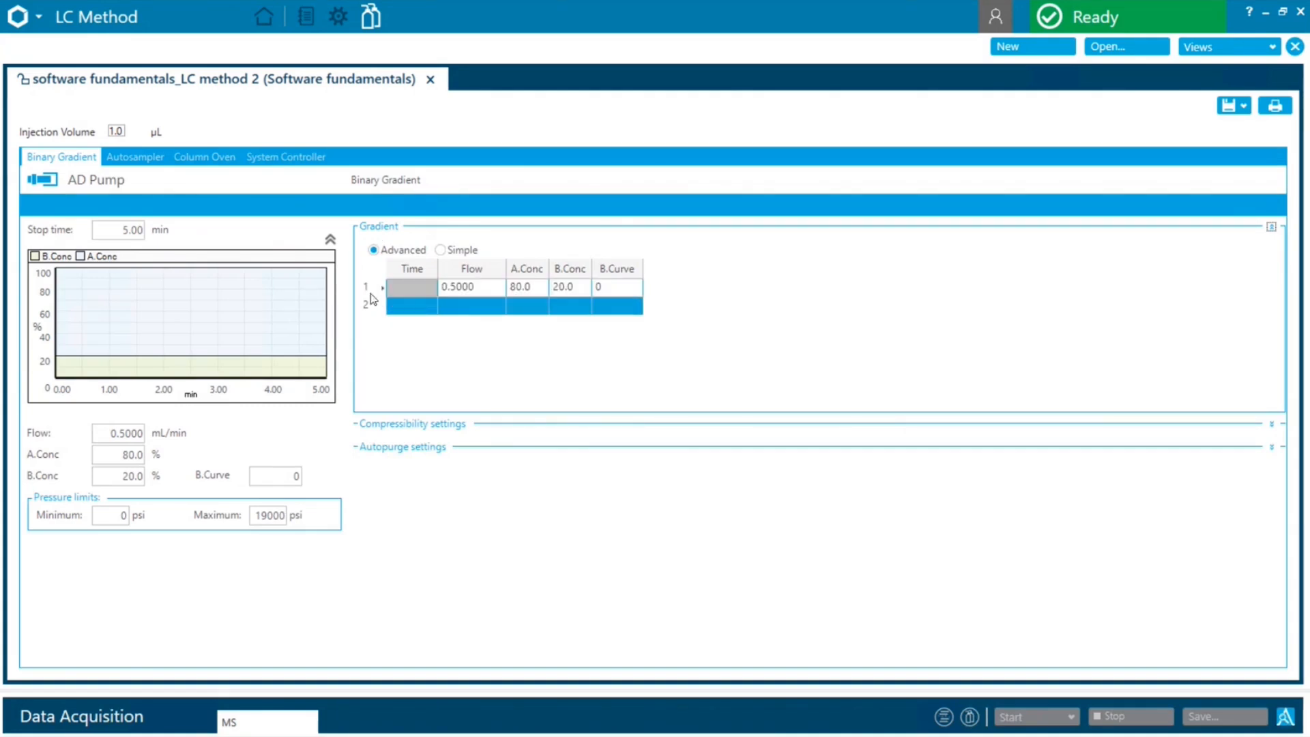
left_click(403, 307)
left_click(405, 308)
type("0.5")
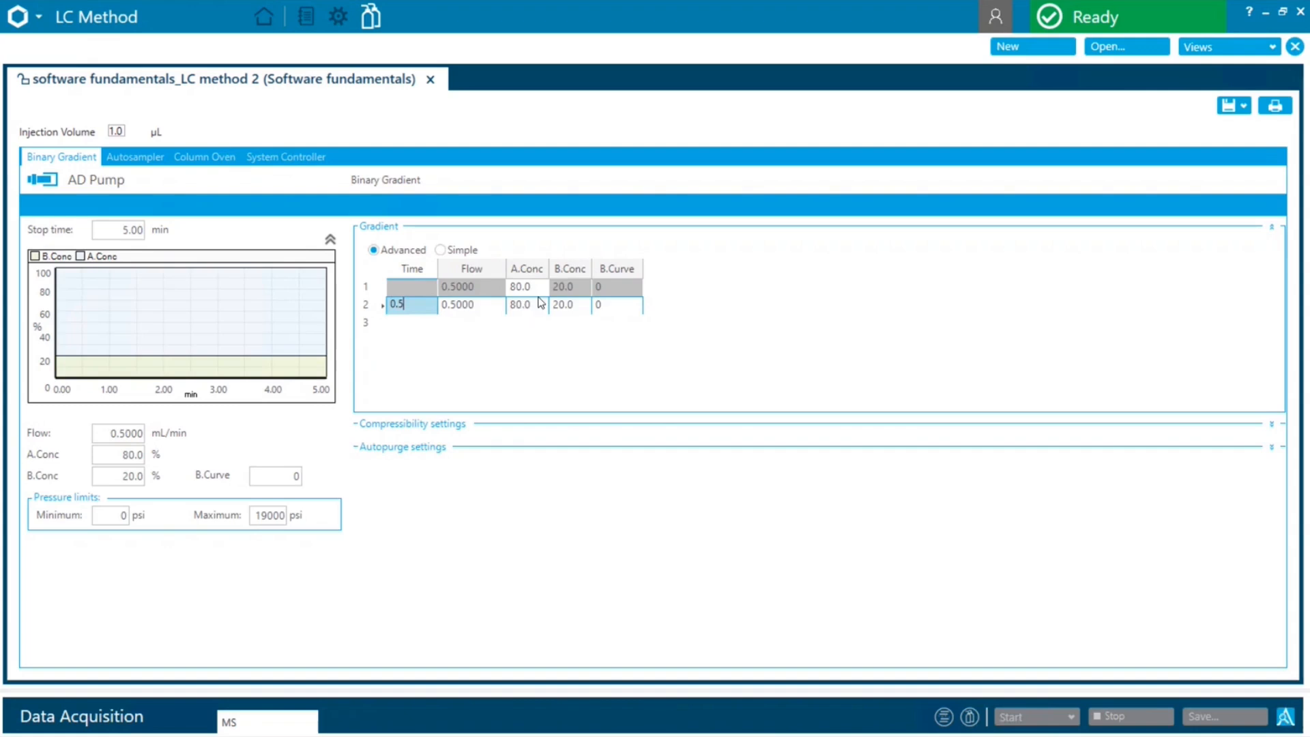
left_click(403, 324)
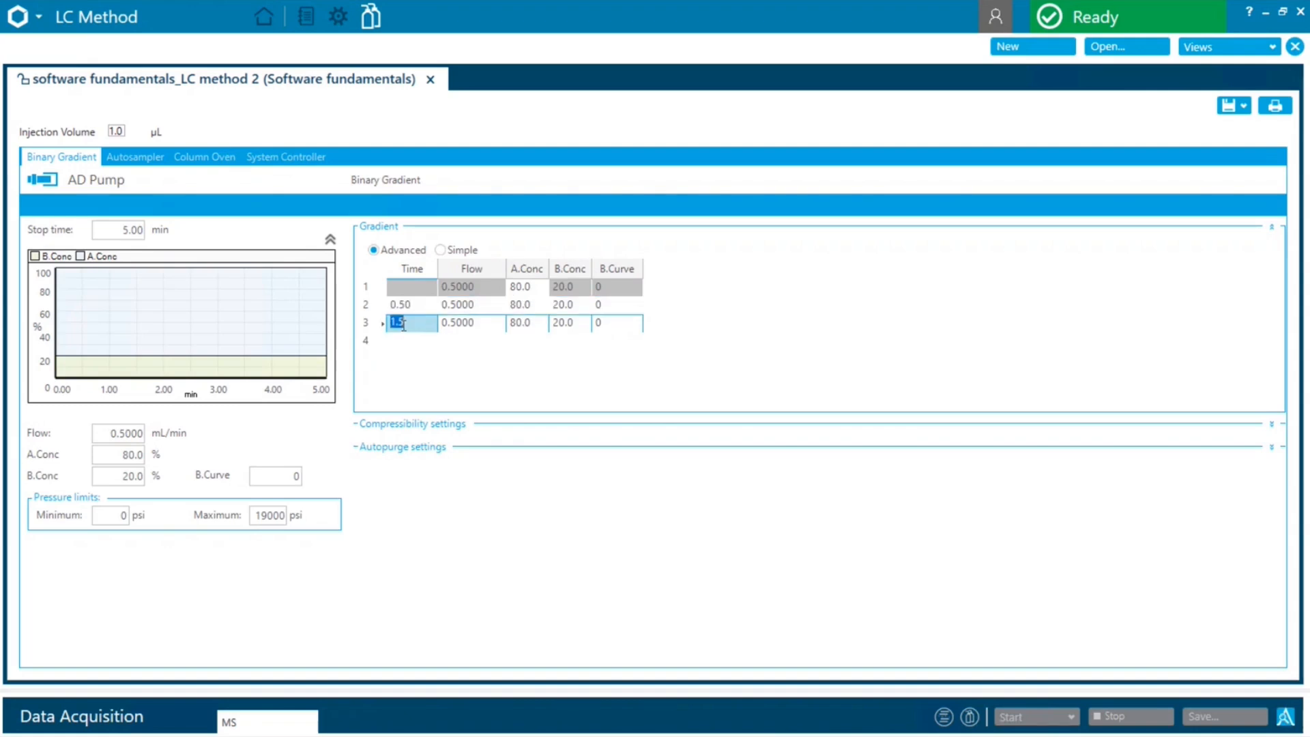
type("3.00")
left_click(575, 321)
type("90")
left_click(516, 329)
Add a gradient row at 3.5 min and another at 3.6 min with 20% B concentration
left_click(412, 341)
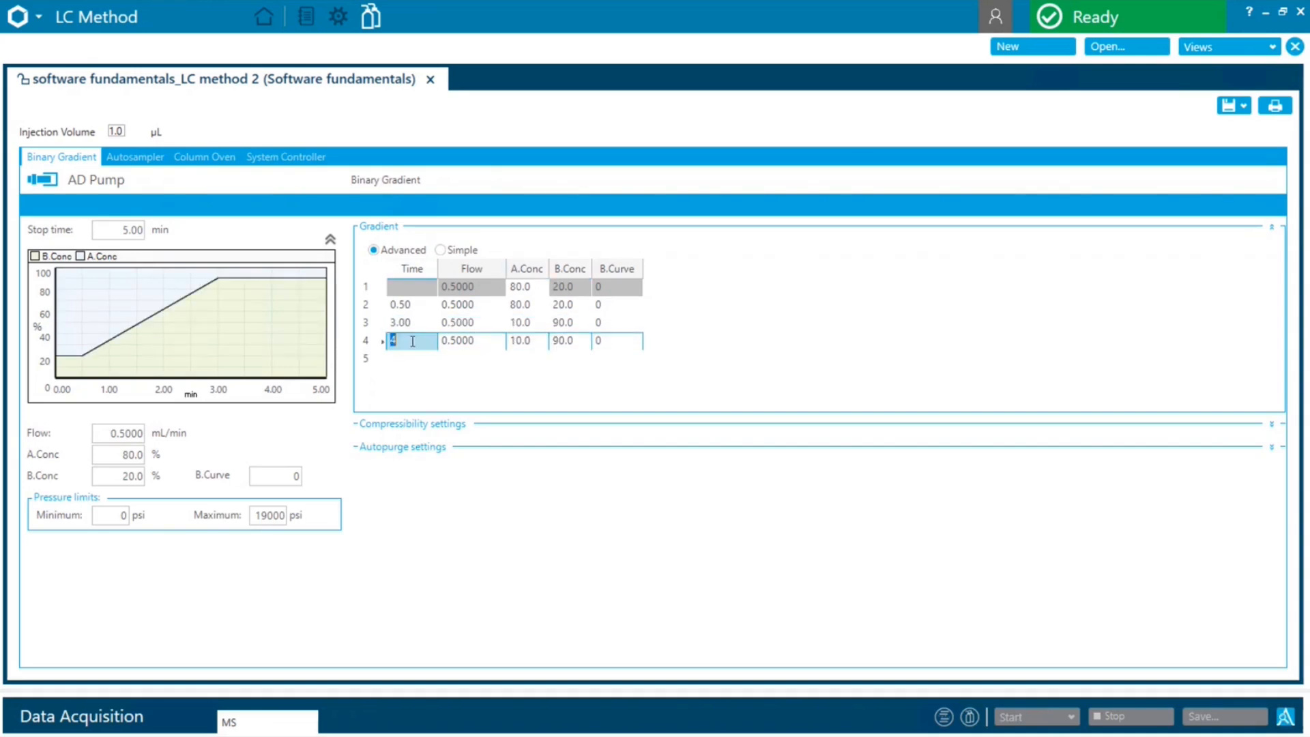
type("3.5")
left_click(423, 360)
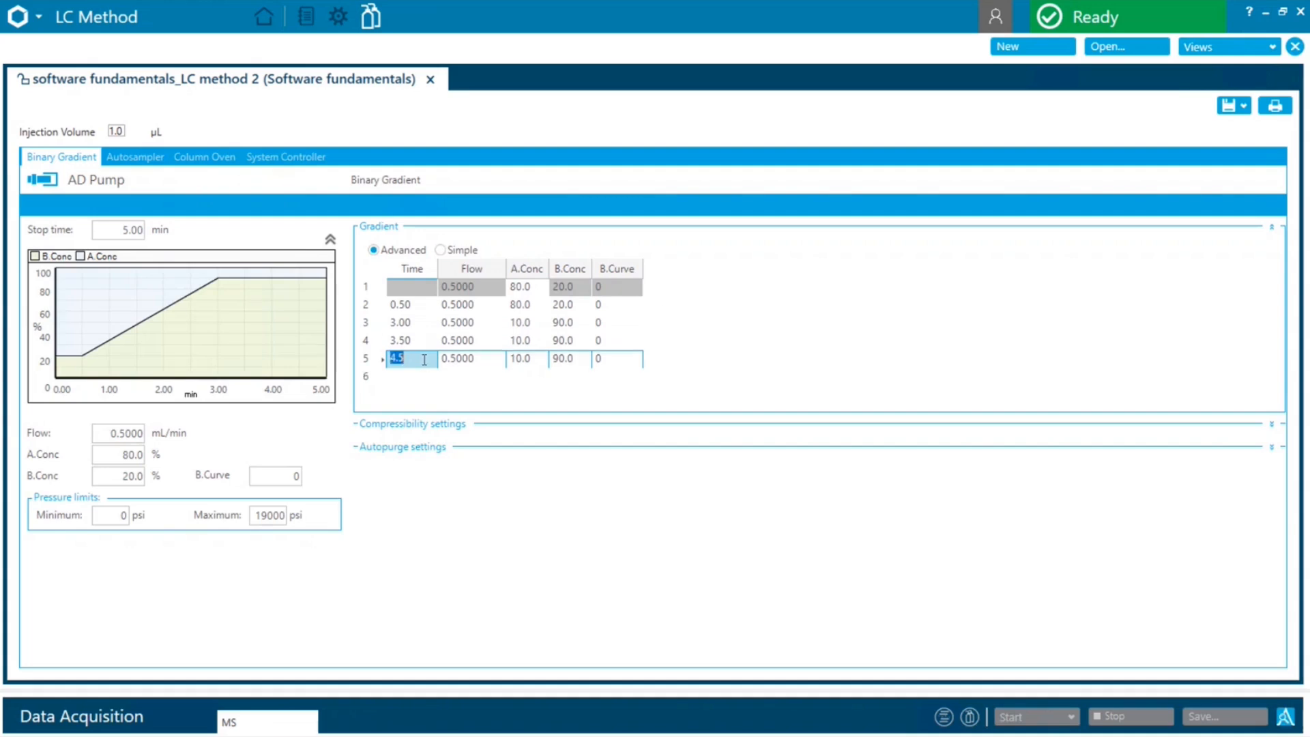
type("3.6")
left_click(572, 364)
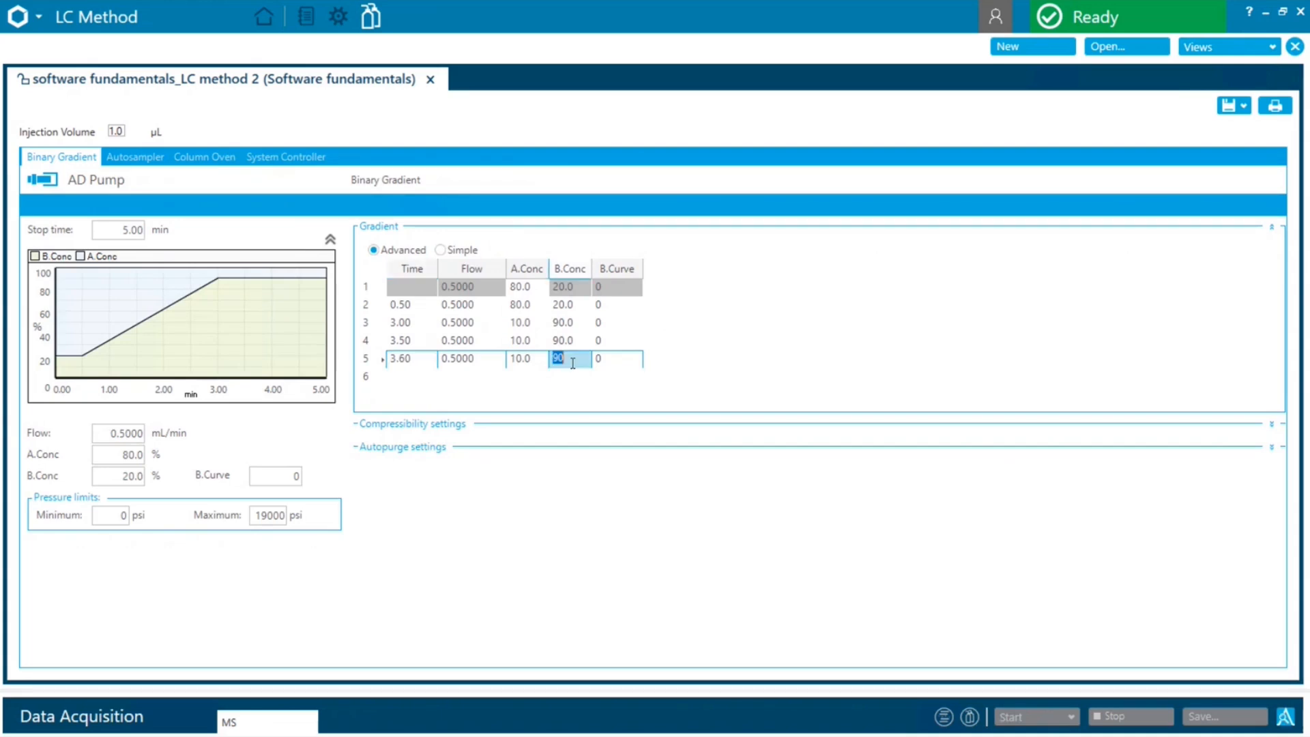
type("20")
Add a sixth gradient row at 5 min
left_click(411, 377)
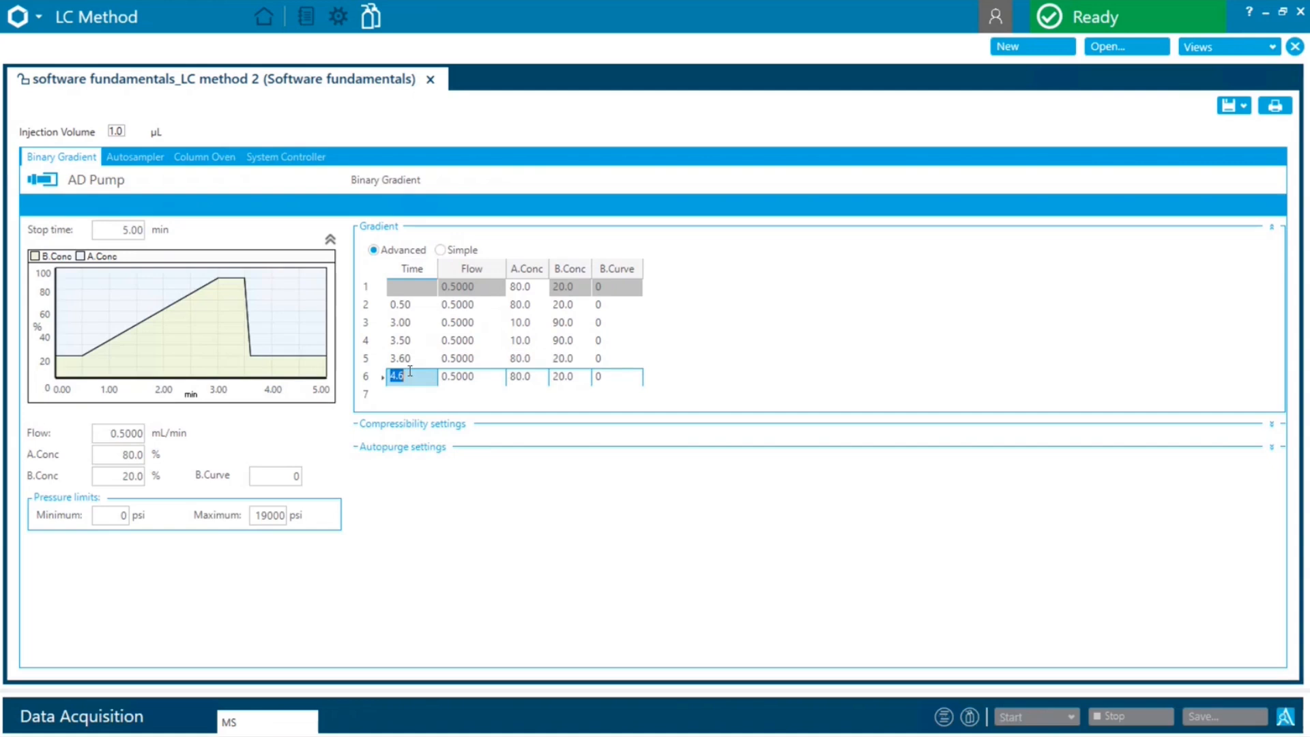
type("5")
key("Return")
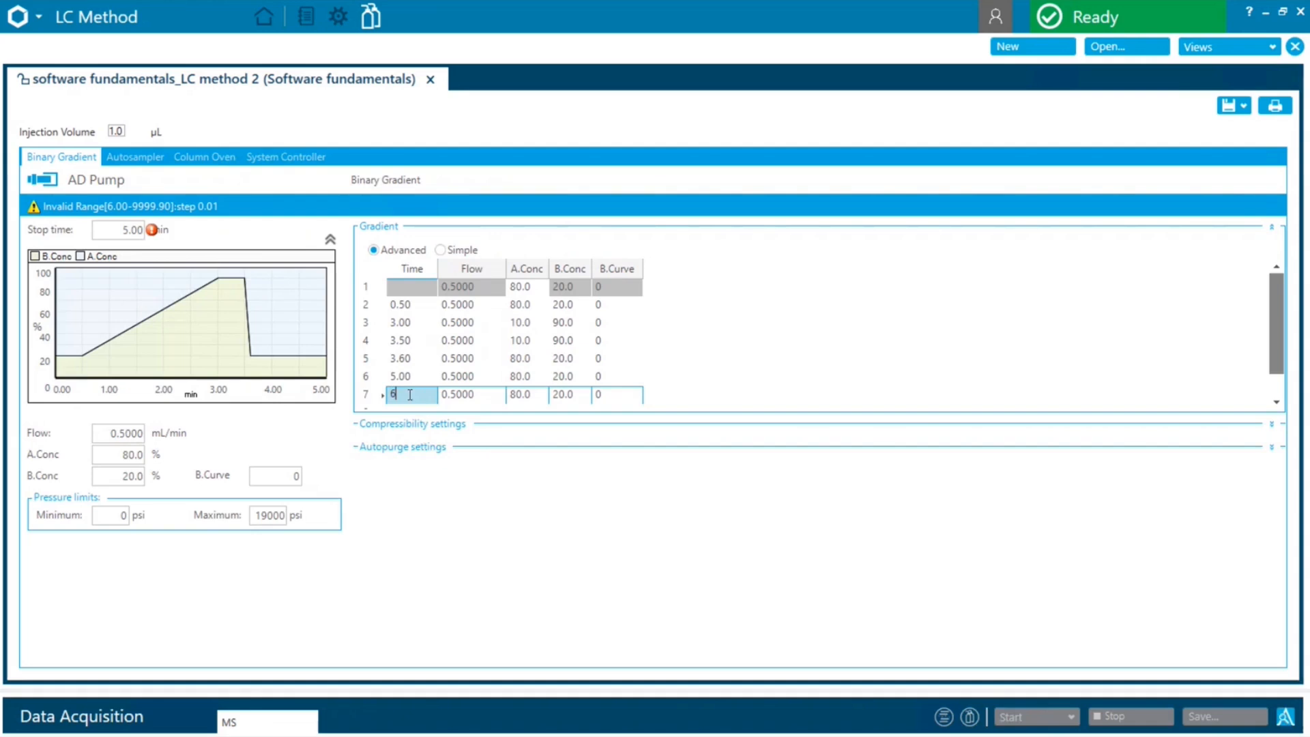
Clear the time in the seventh gradient row, check the stop time's allowed range, and return to the sixth row's time
key("BackSpace")
left_click(127, 230)
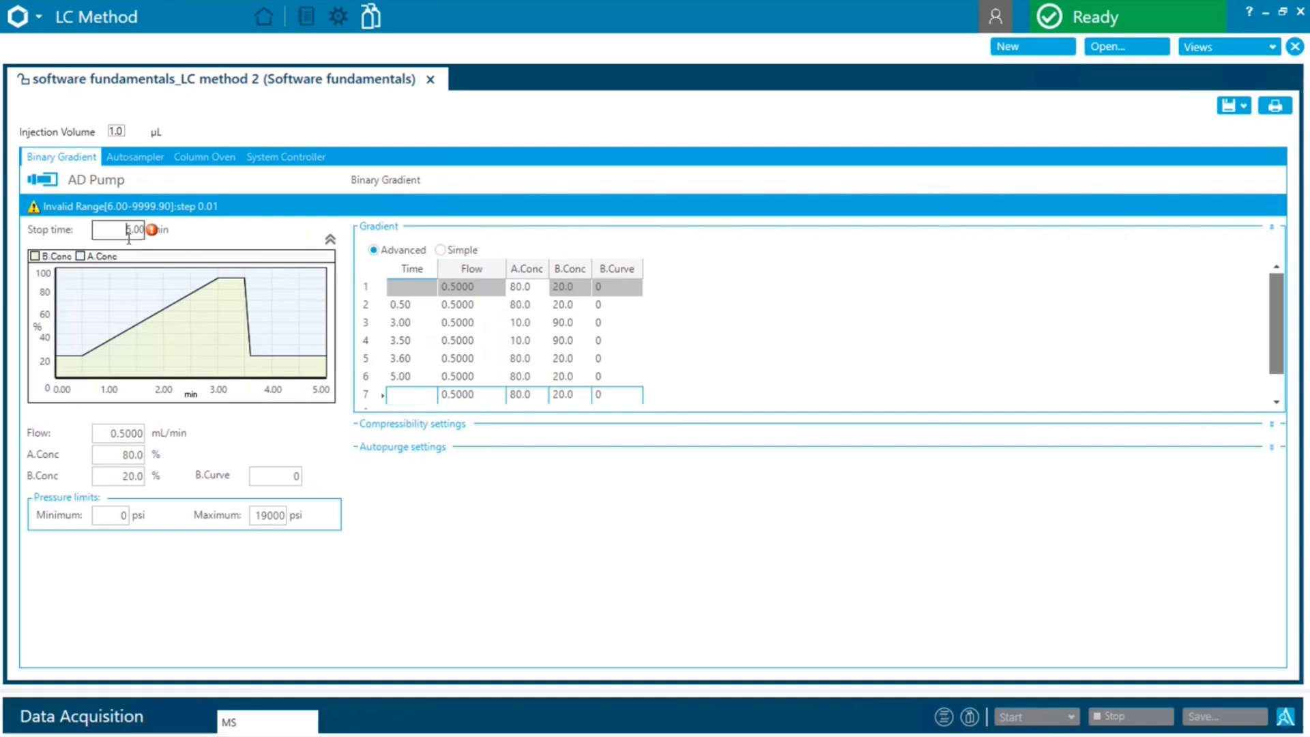
mouse_move(155, 232)
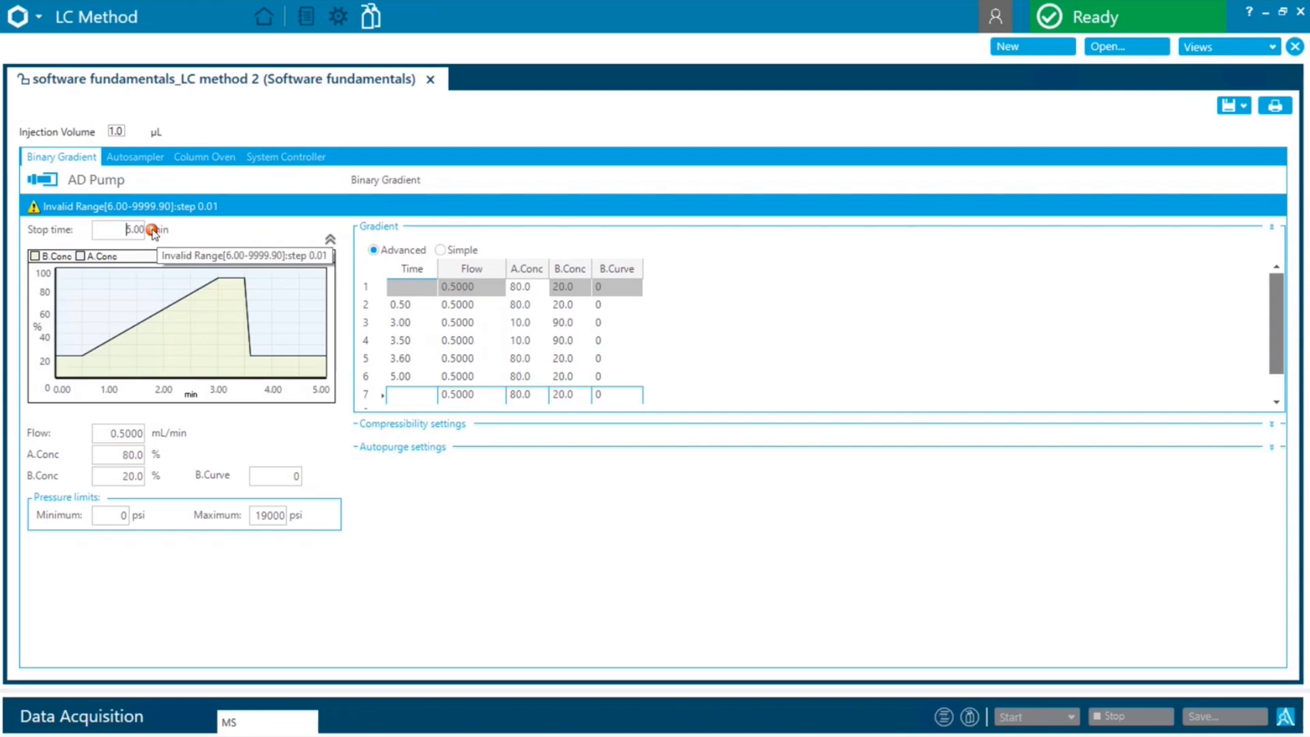
left_click(427, 377)
left_click(426, 379)
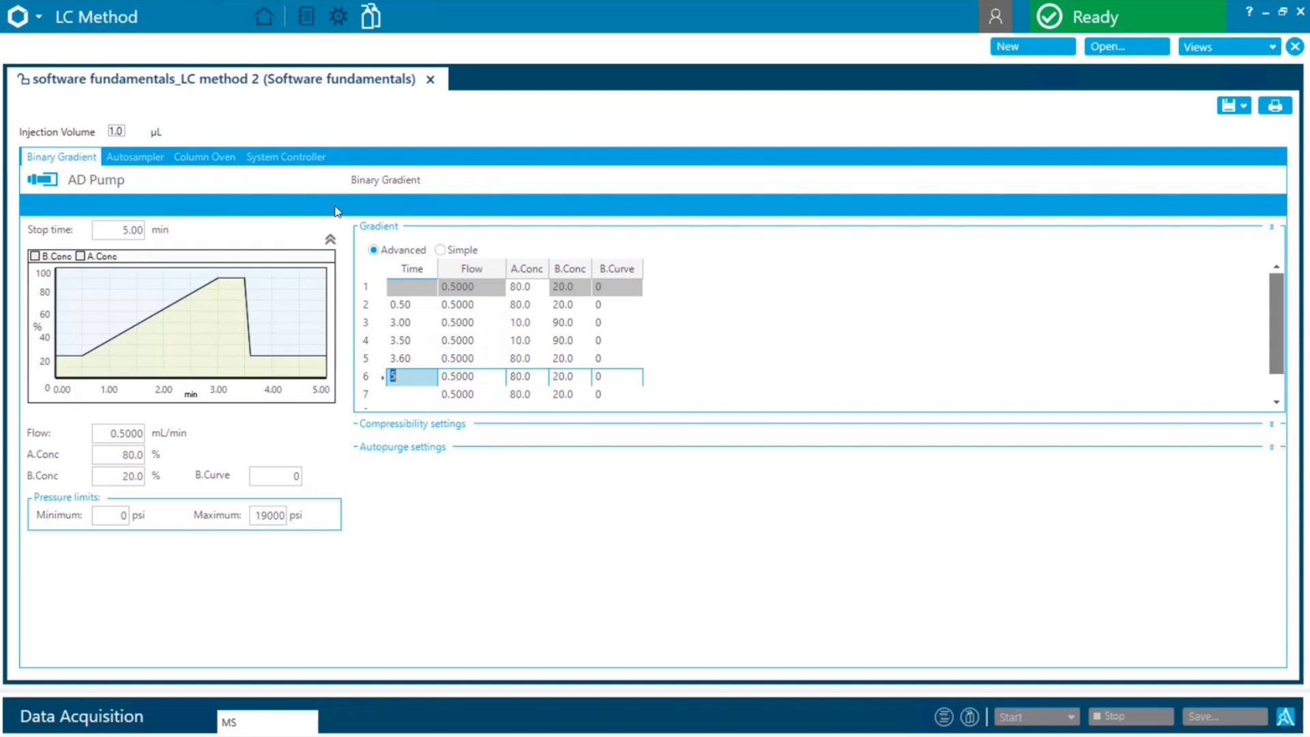
Open the autosampler's cooler temperature for editing
left_click(141, 158)
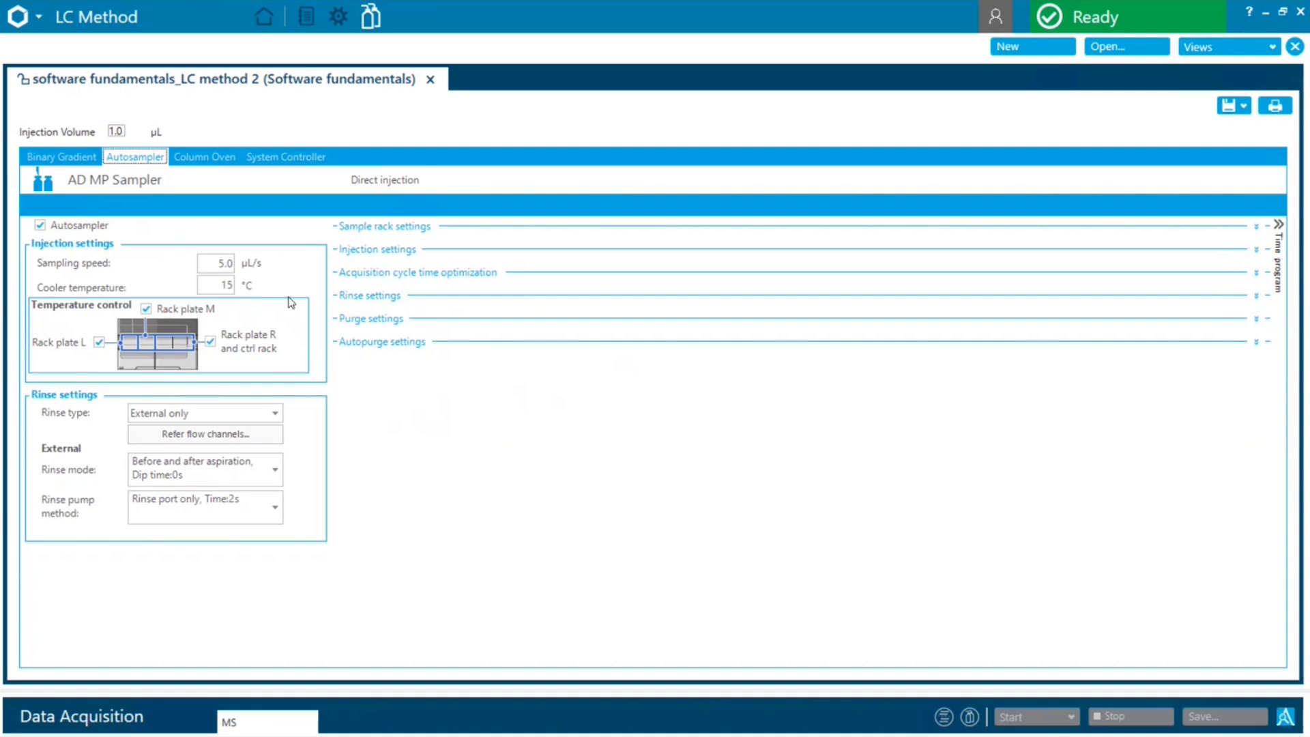
left_click(226, 285)
double_click(234, 285)
Set the column oven temperature to 35 °C and its maximum limit to 50 °C, and show the advanced oven settings
left_click(198, 159)
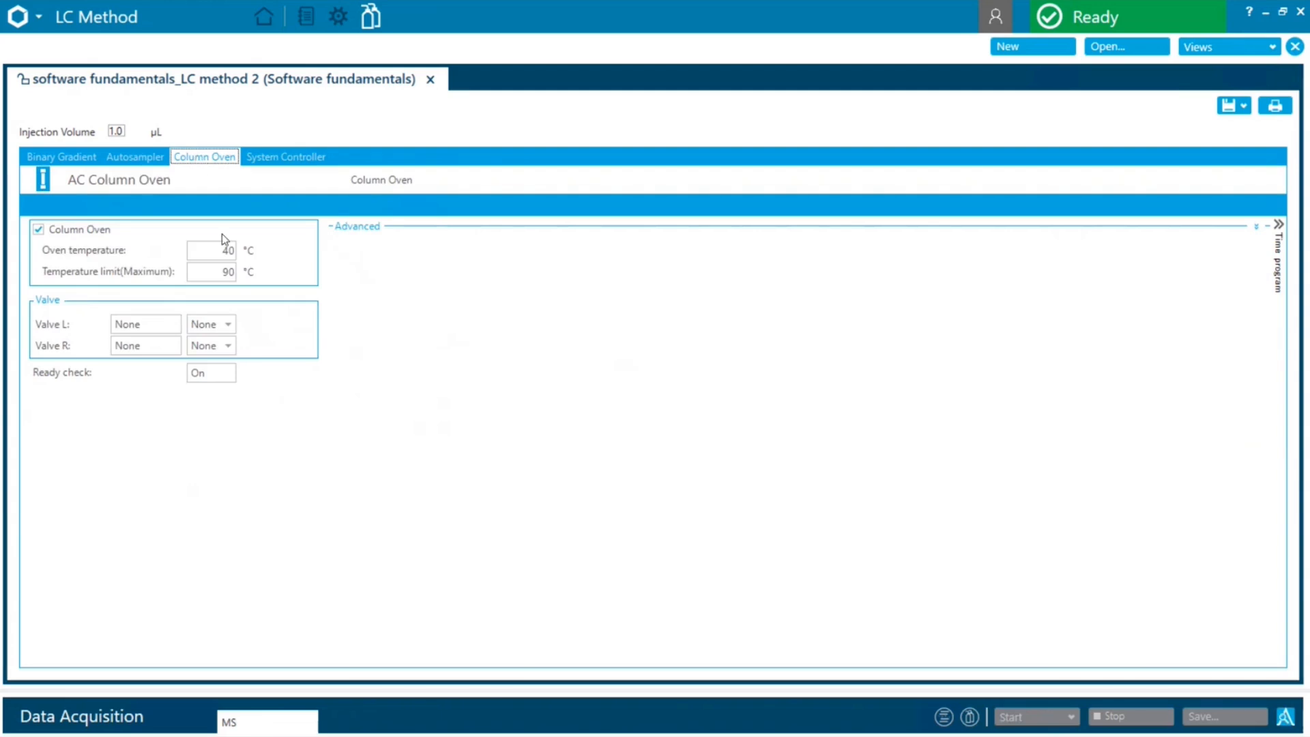
double_click(228, 251)
type("35")
double_click(213, 272)
type("50")
left_click(361, 232)
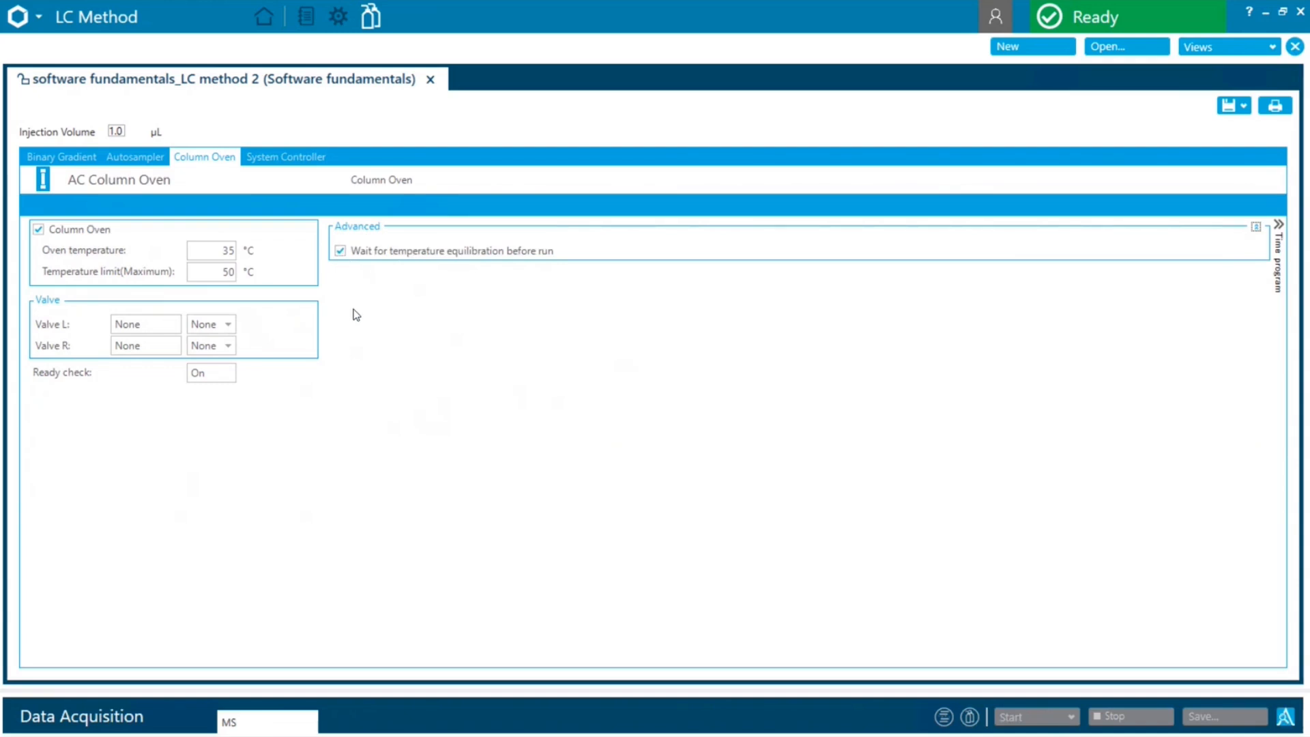
Return to the binary gradient settings and save the LC method
left_click(76, 158)
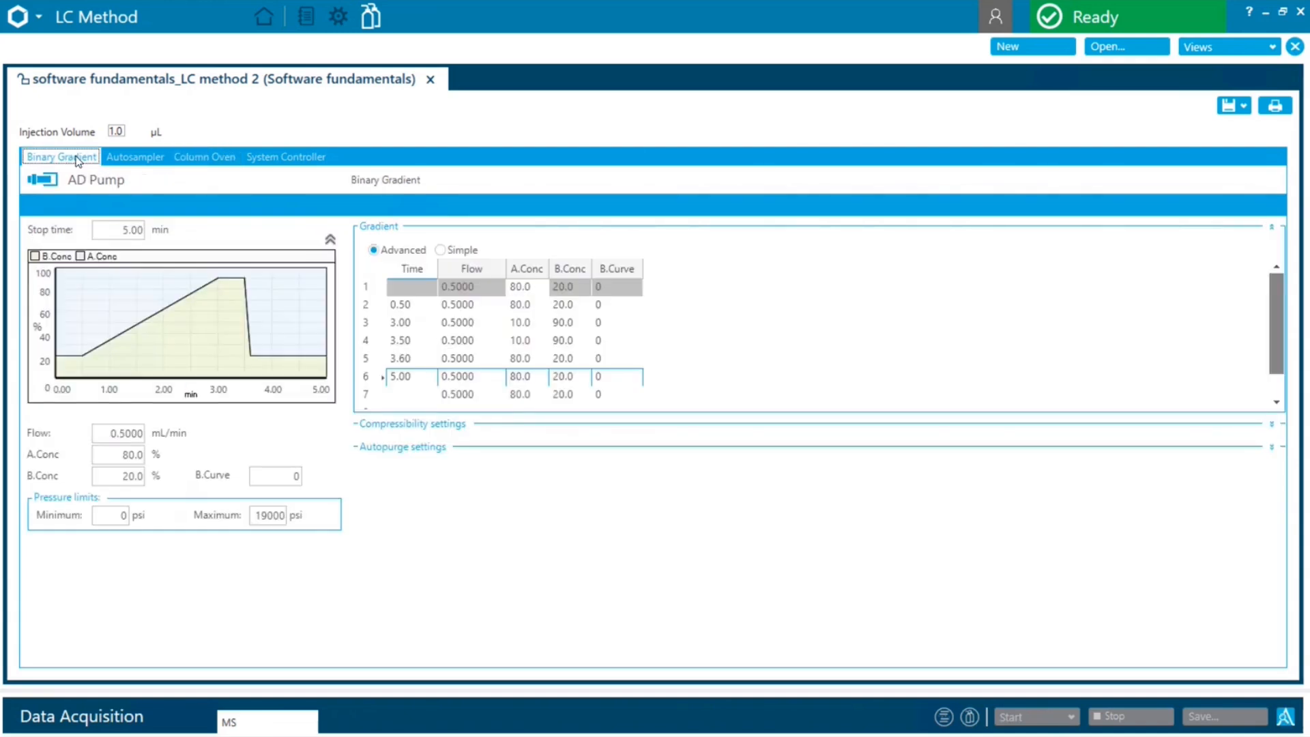
left_click(1235, 106)
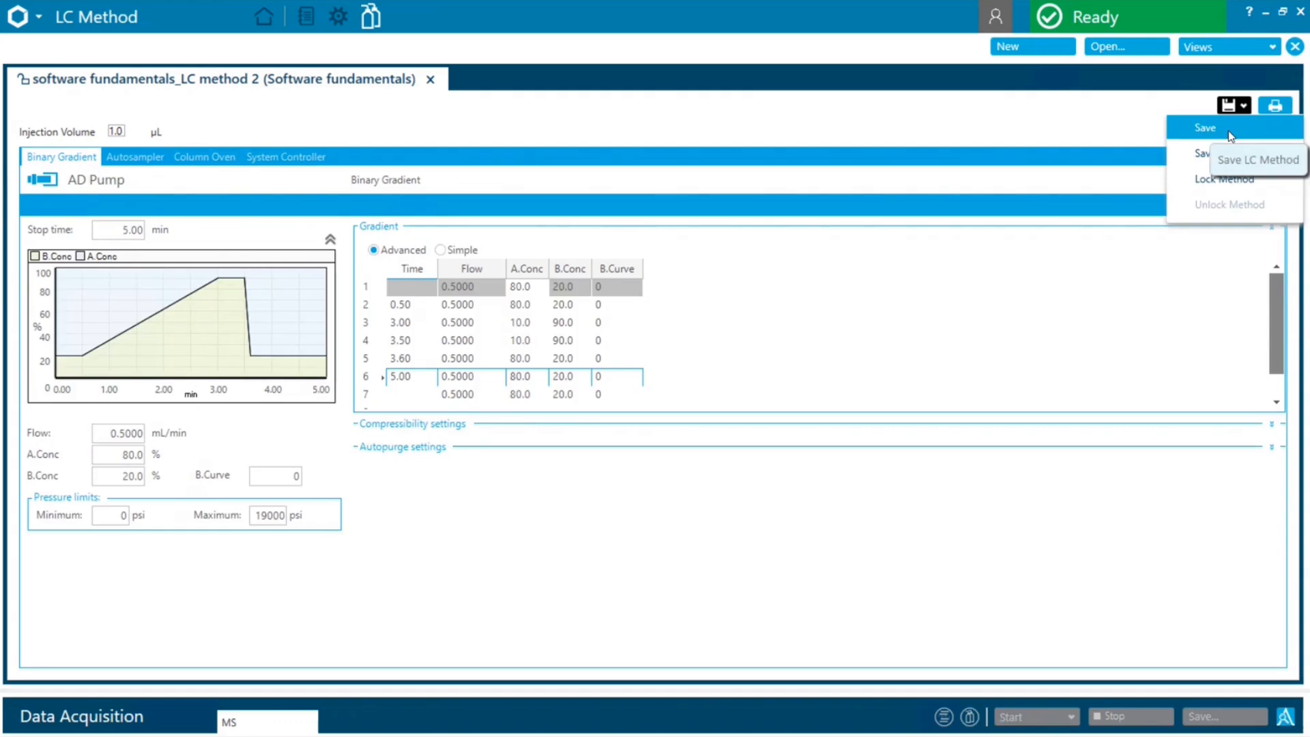
left_click(1228, 129)
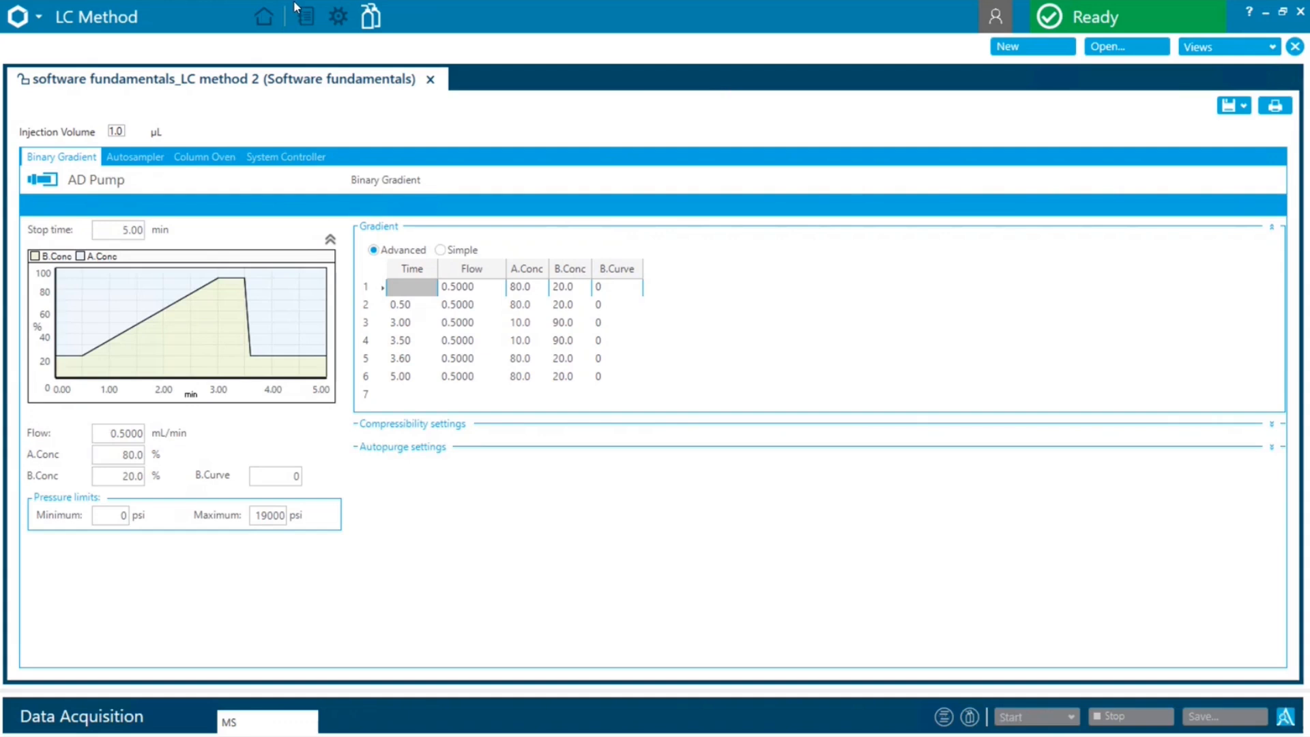
Create a new MS method with an MRM experiment and set the method duration to 5 min
left_click(263, 19)
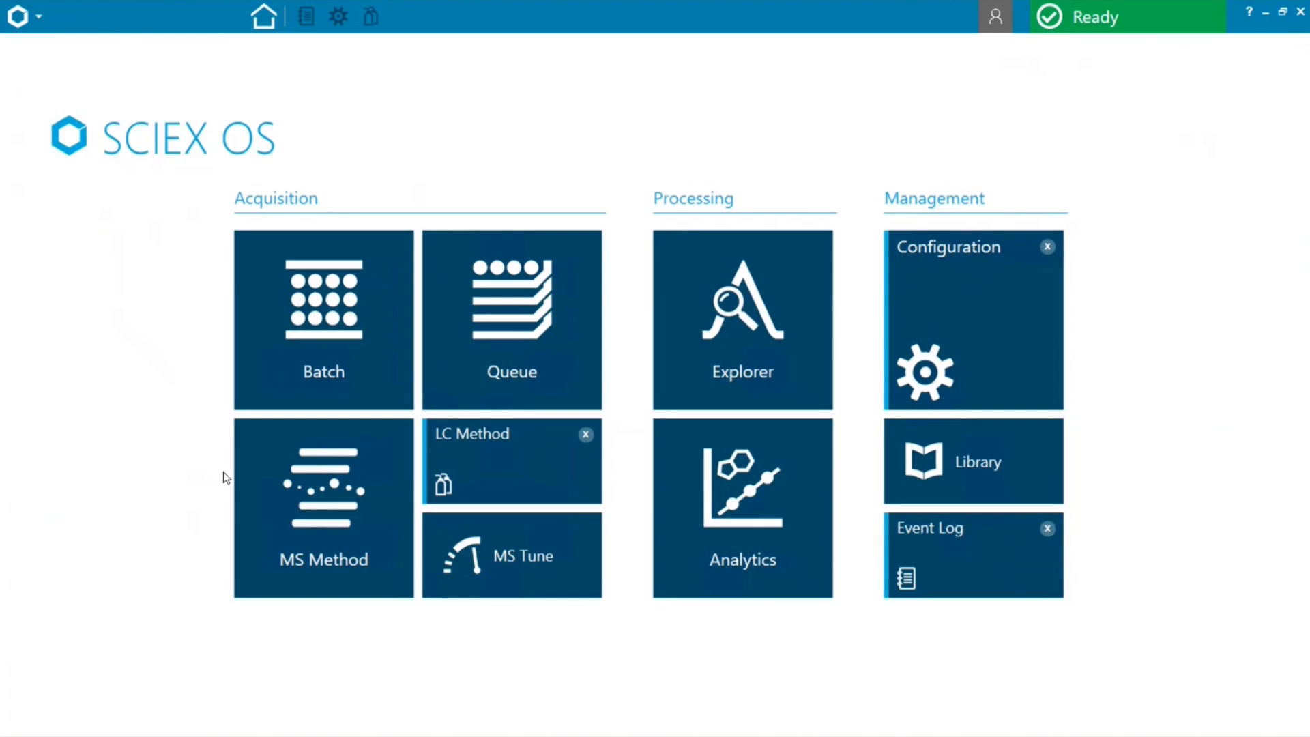
left_click(288, 489)
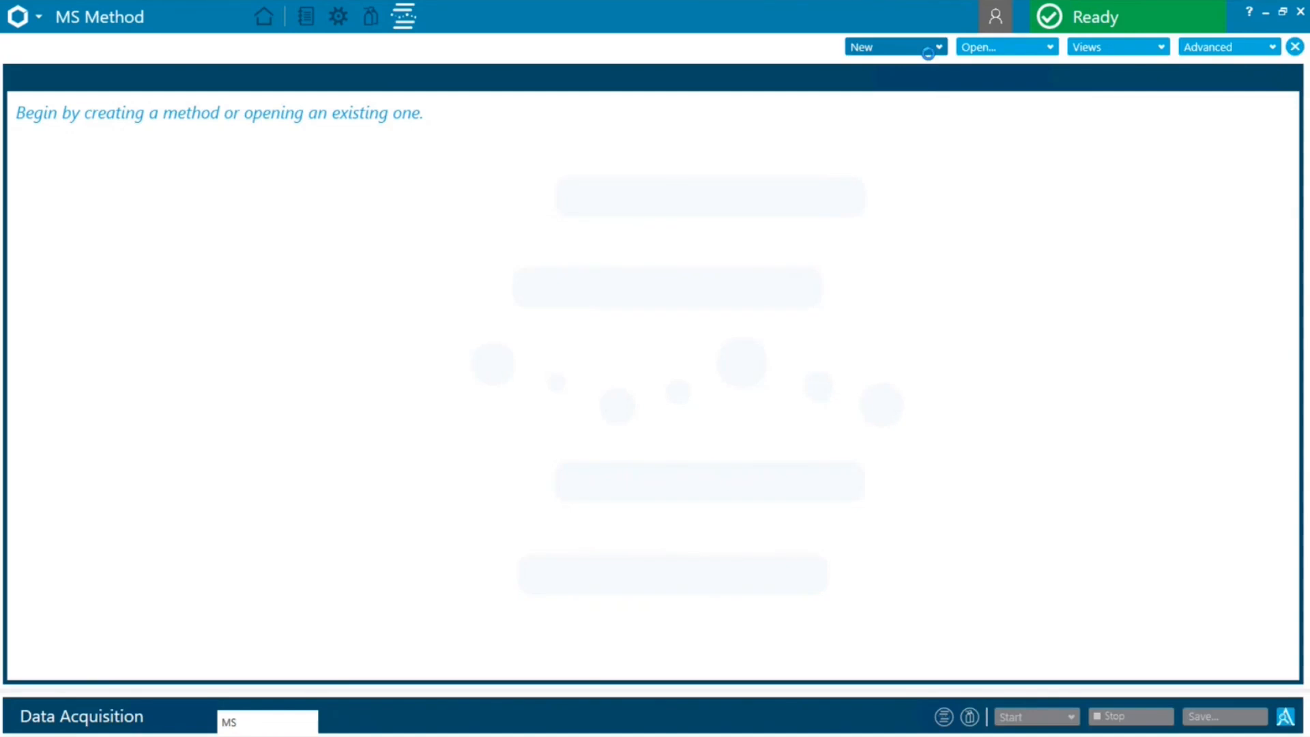
left_click(931, 49)
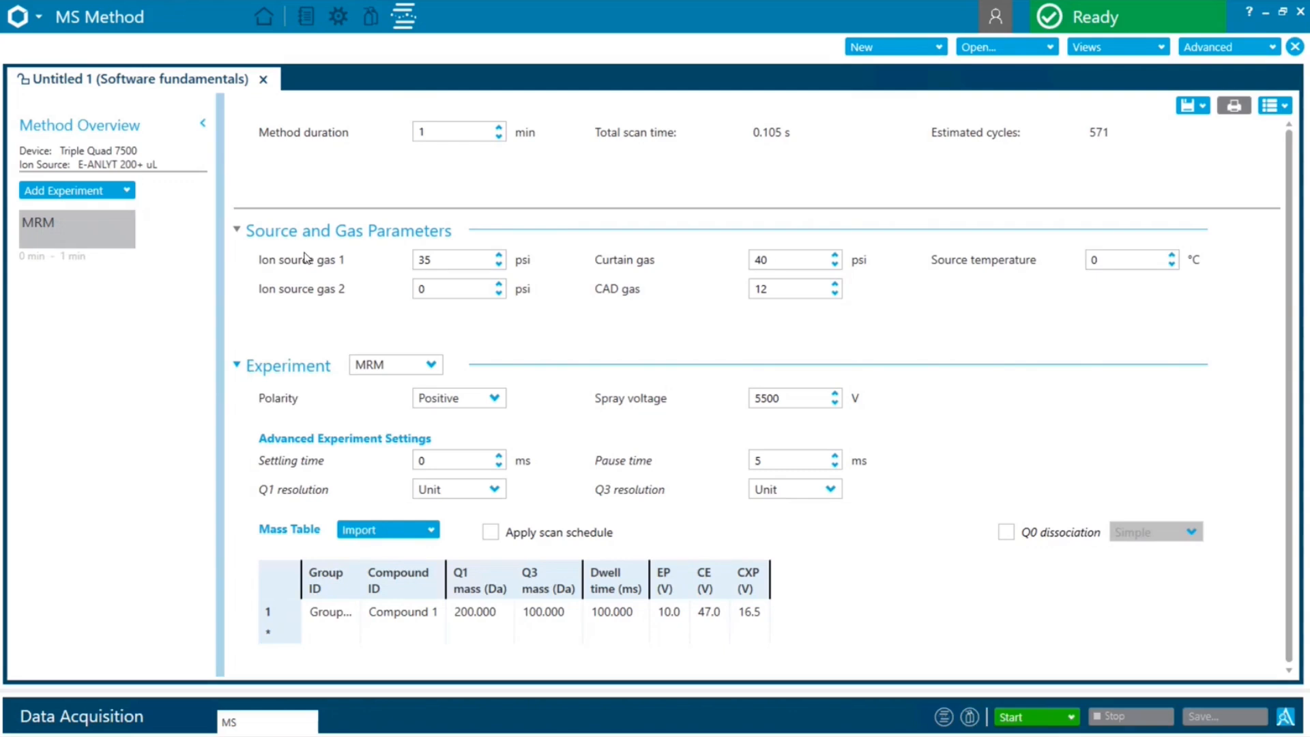
double_click(442, 132)
key("BackSpace")
type("5")
Set both ion source gas 1 and ion source gas 2 to 50 psi
double_click(443, 258)
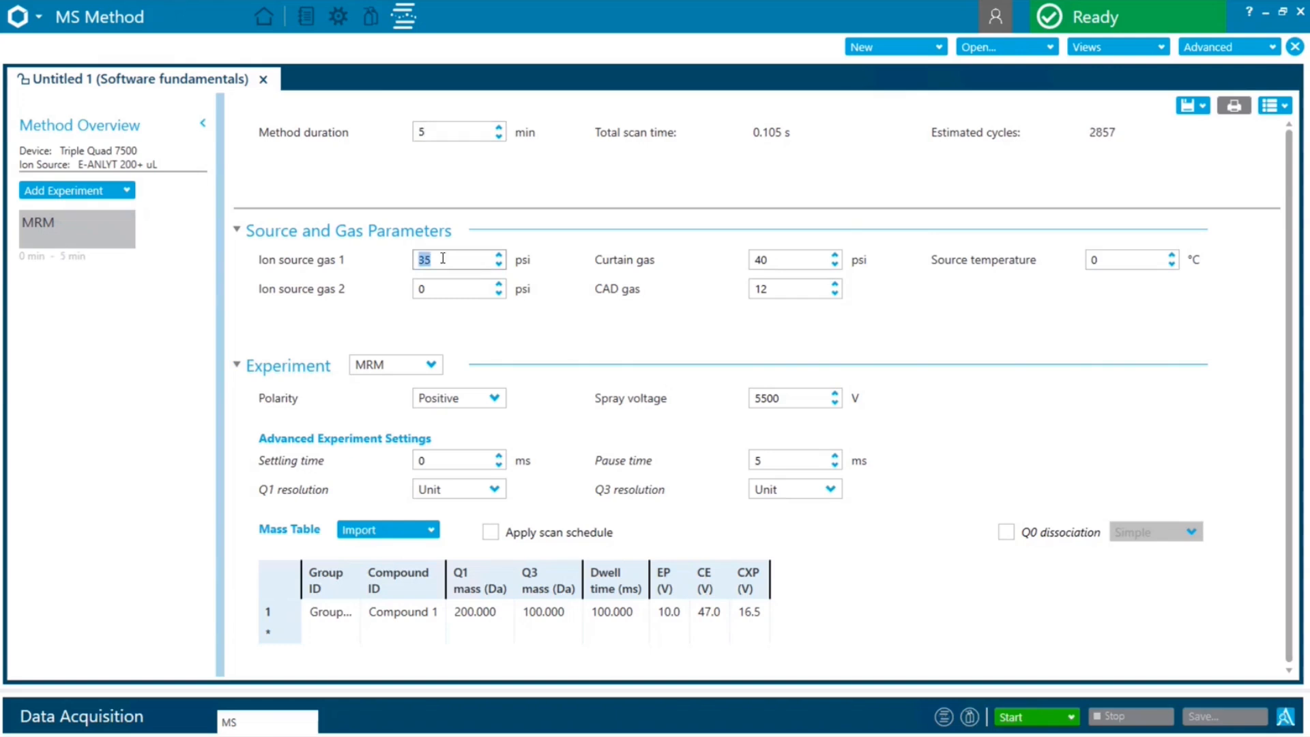
type("50")
double_click(445, 288)
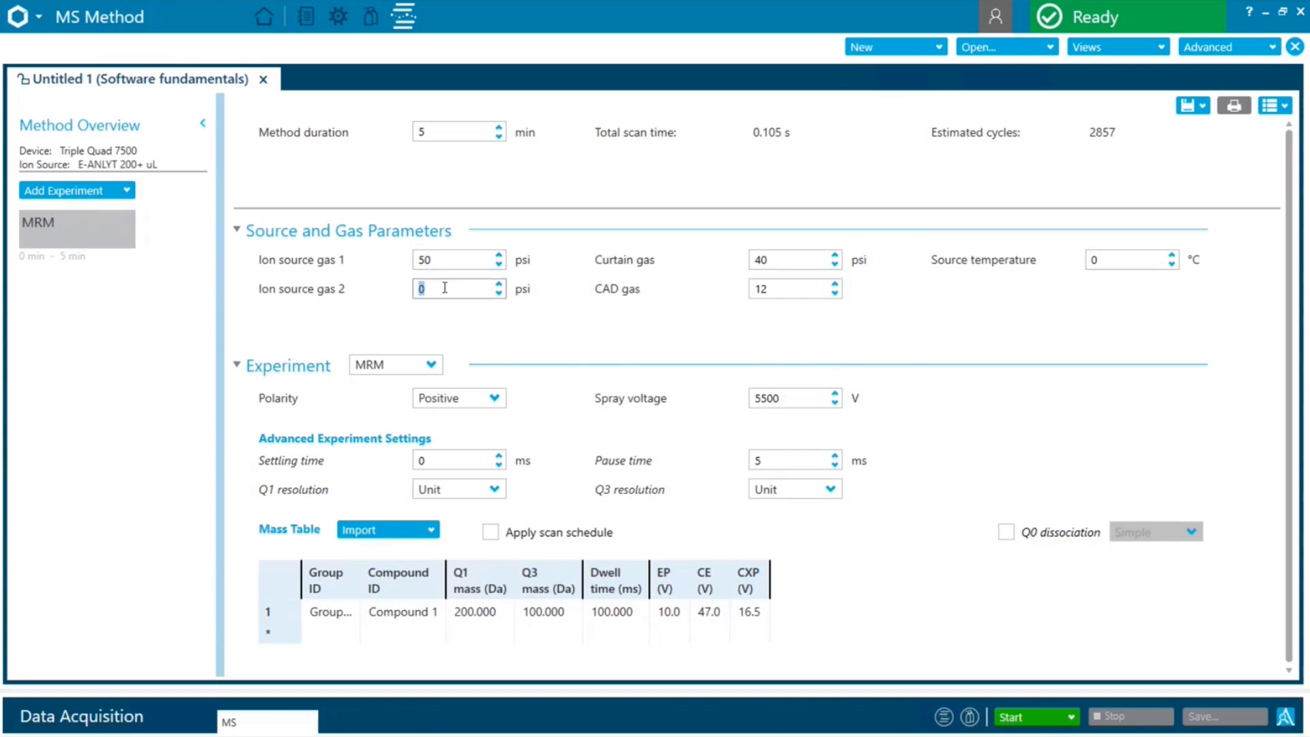
type("50")
Set the curtain gas to 35 psi and dismiss the recommended-minimum warning
left_click(774, 261)
double_click(774, 262)
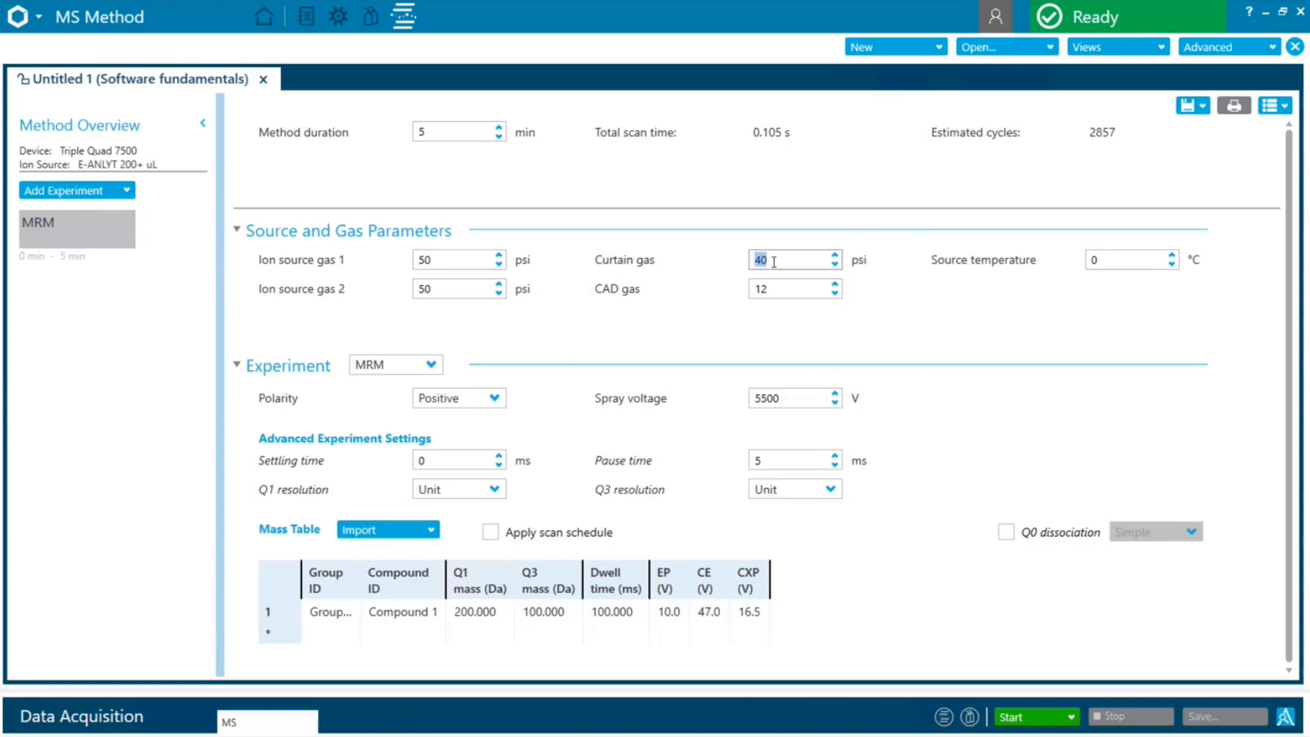
type("35")
left_click(1105, 265)
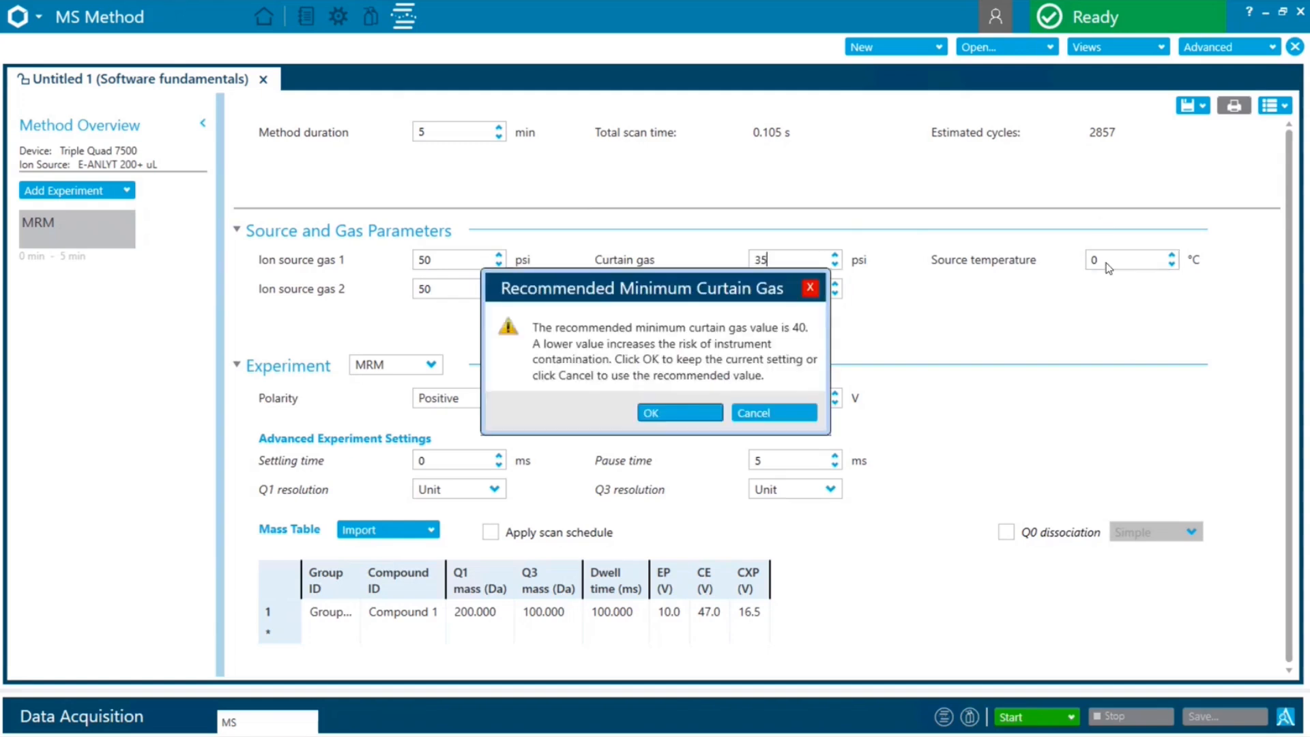
left_click(811, 287)
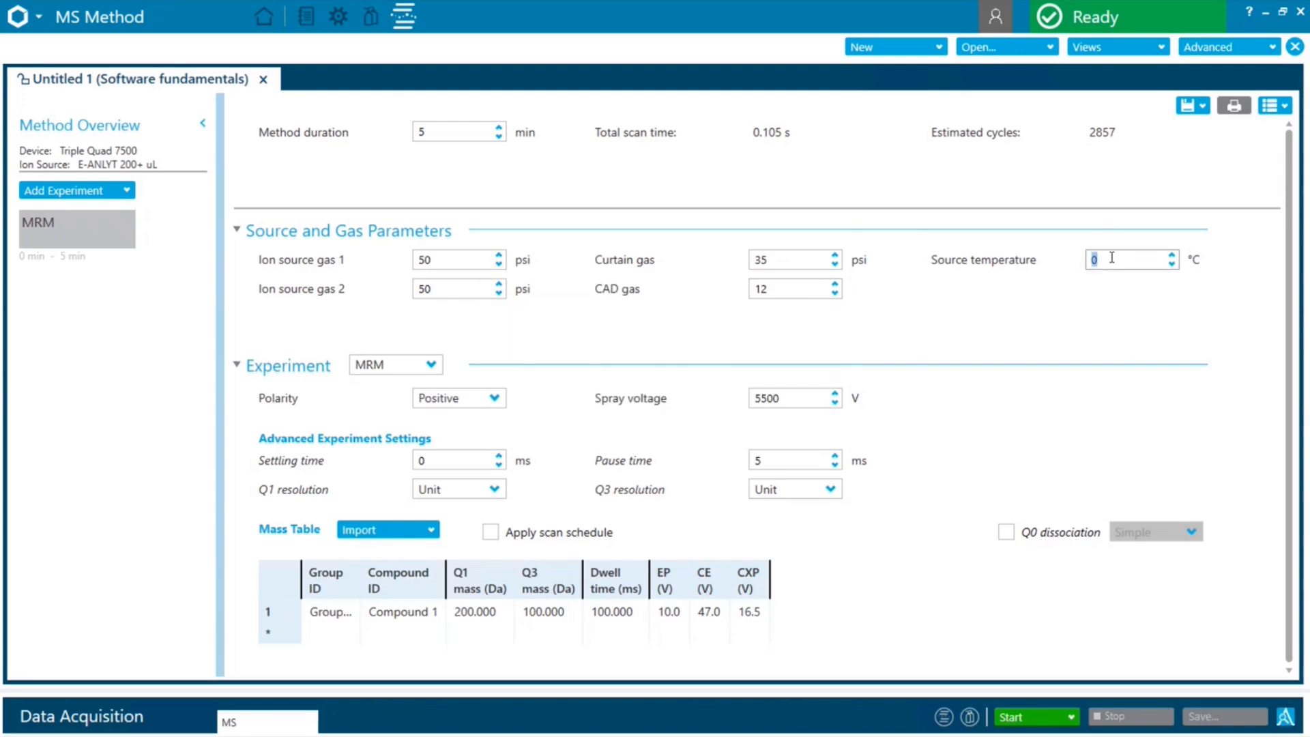
Set the source temperature to 600 °C and the CAD gas to 9
key("BackSpace")
type("600")
double_click(778, 292)
key("BackSpace")
type("9")
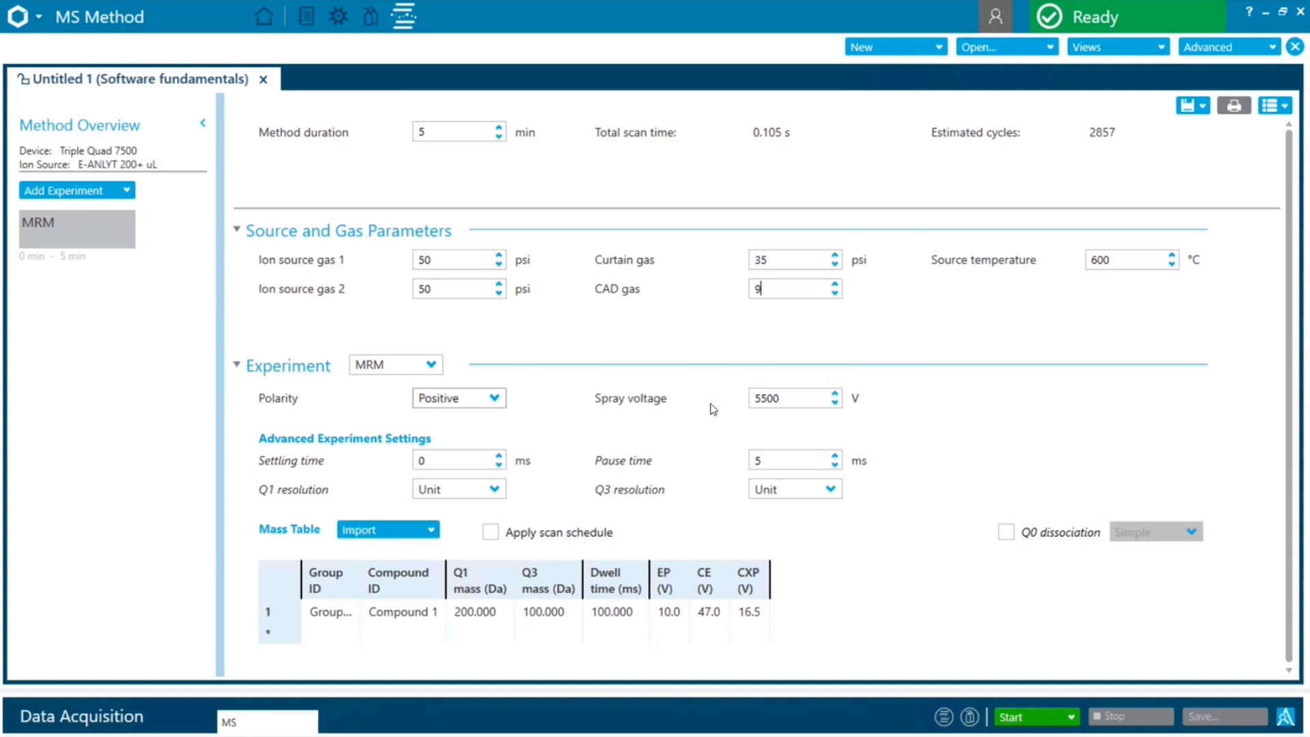
Set the MRM experiment's spray voltage to 1250 V and its settling time to 5 ms
left_click(756, 398)
left_click_drag(757, 398, 789, 400)
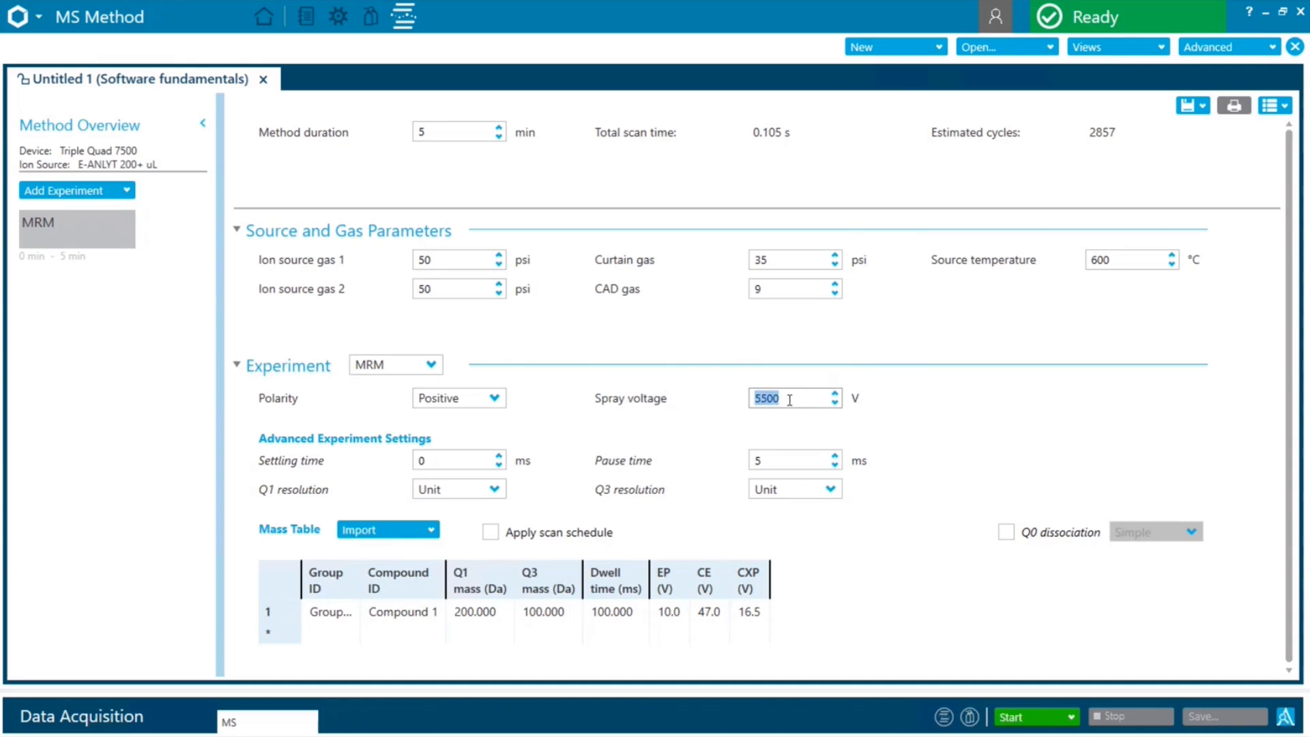
key("BackSpace")
type("1250")
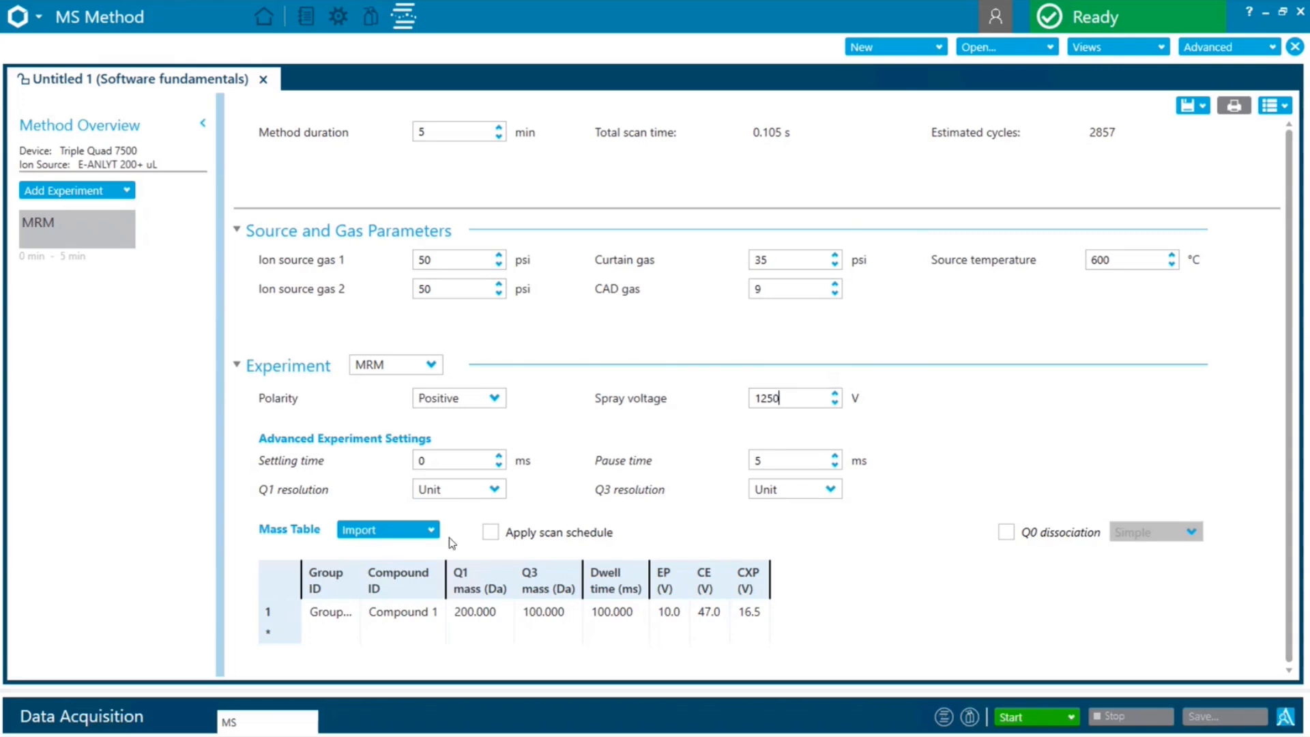
double_click(443, 459)
type("5")
Name the first mass table row with group ID Ametryn and compound ID Ametryn 1
scroll(759, 506, "down", 1)
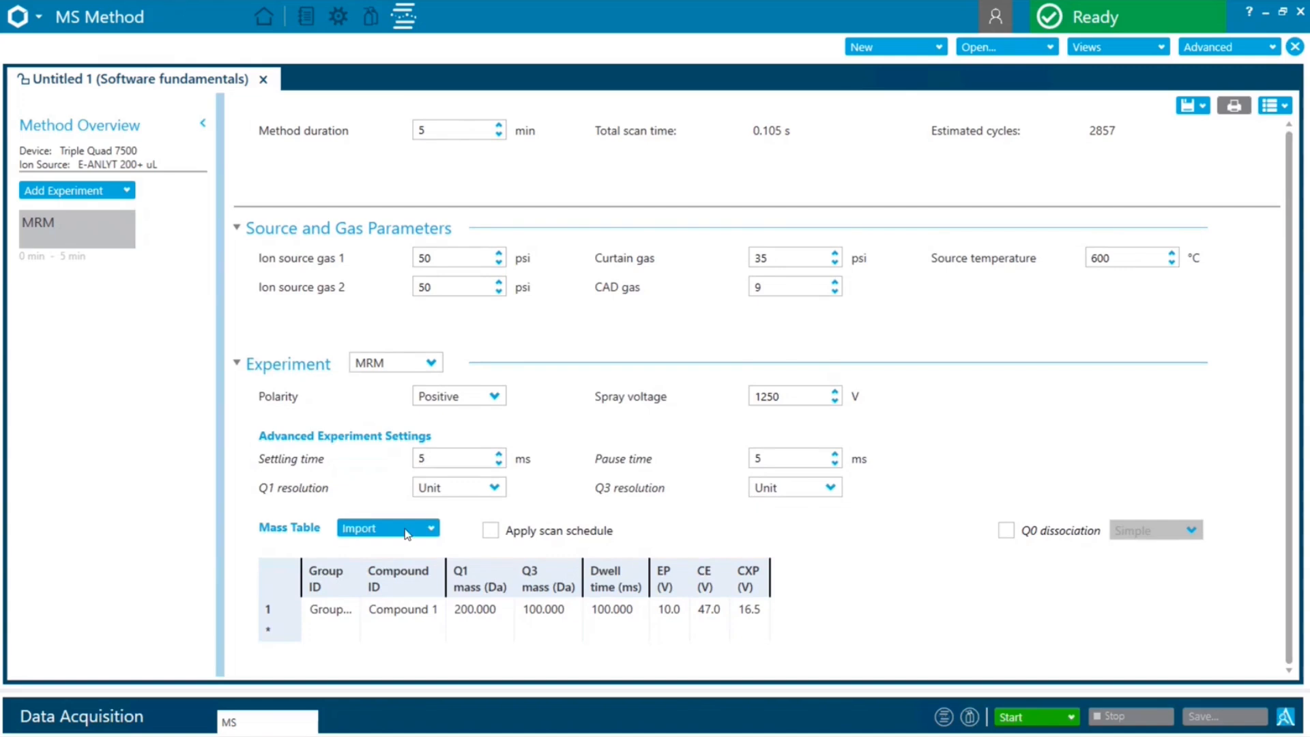
left_click(337, 586)
left_click(335, 609)
left_click(348, 612)
key("BackSpace")
type("Ametryn")
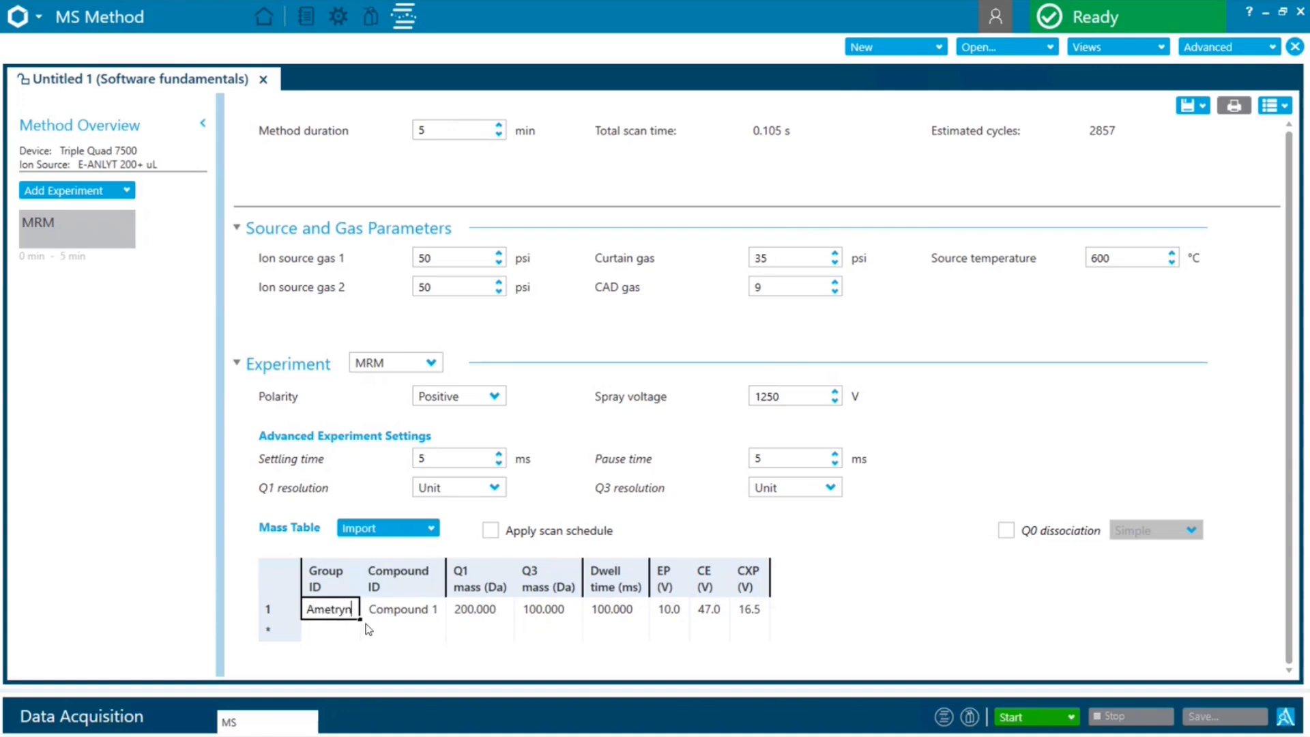
left_click(393, 613)
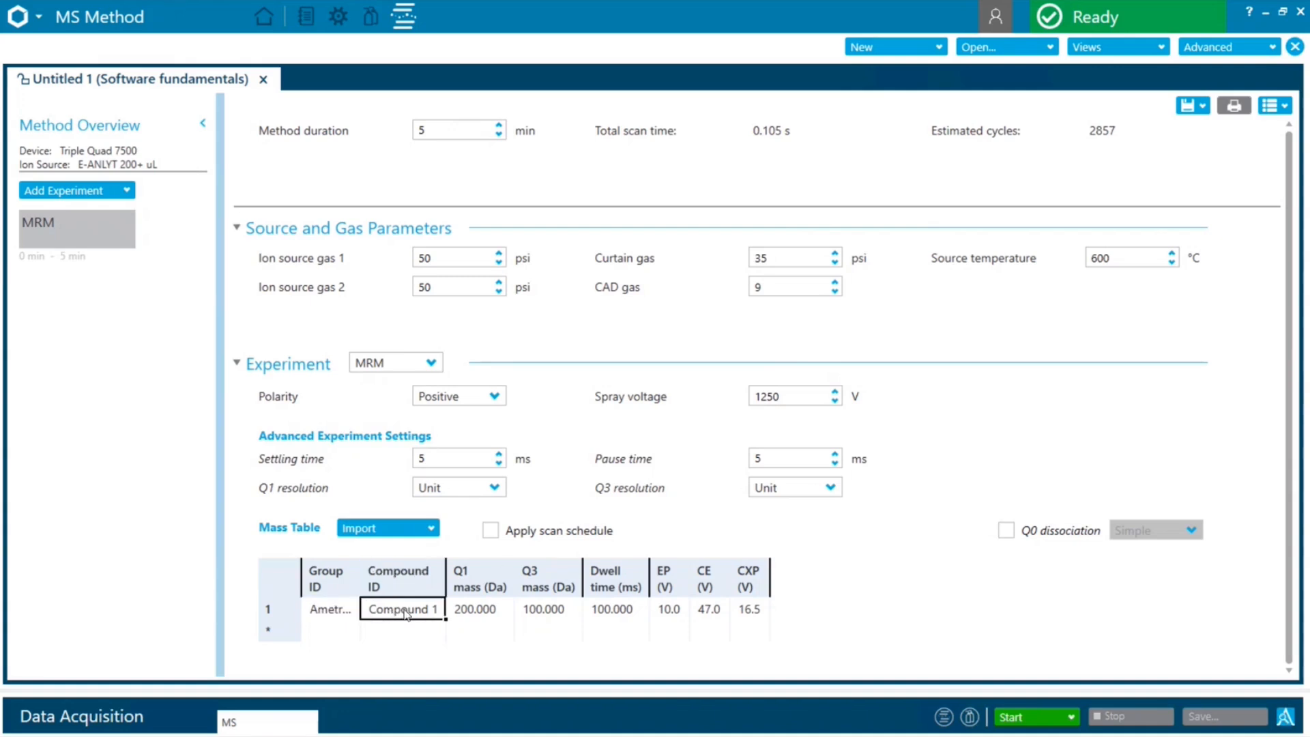
left_click(406, 615)
key("BackSpace")
type("Ametryn")
type("1")
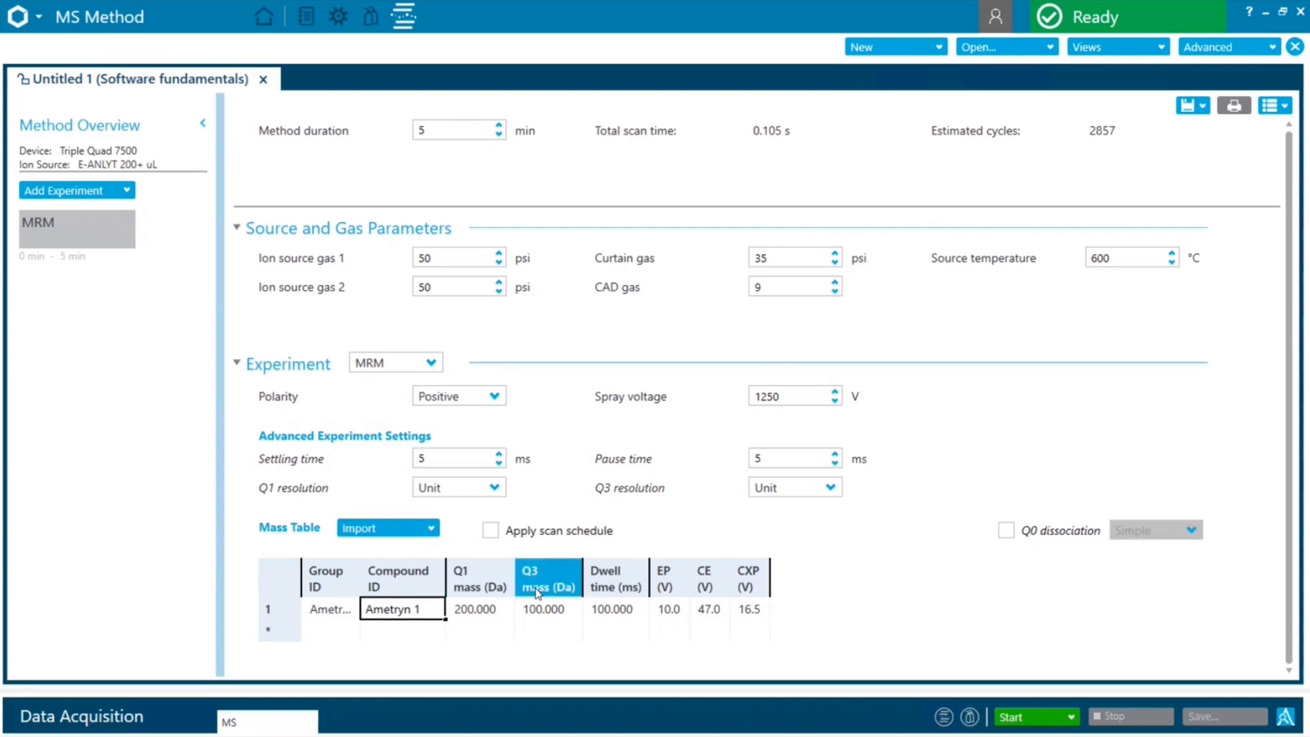
Set the Ametryn 1 transition's Q1 mass to 228.10 Da and its Q3 mass to 186 Da
left_click(486, 611)
left_click(486, 611)
left_click(486, 611)
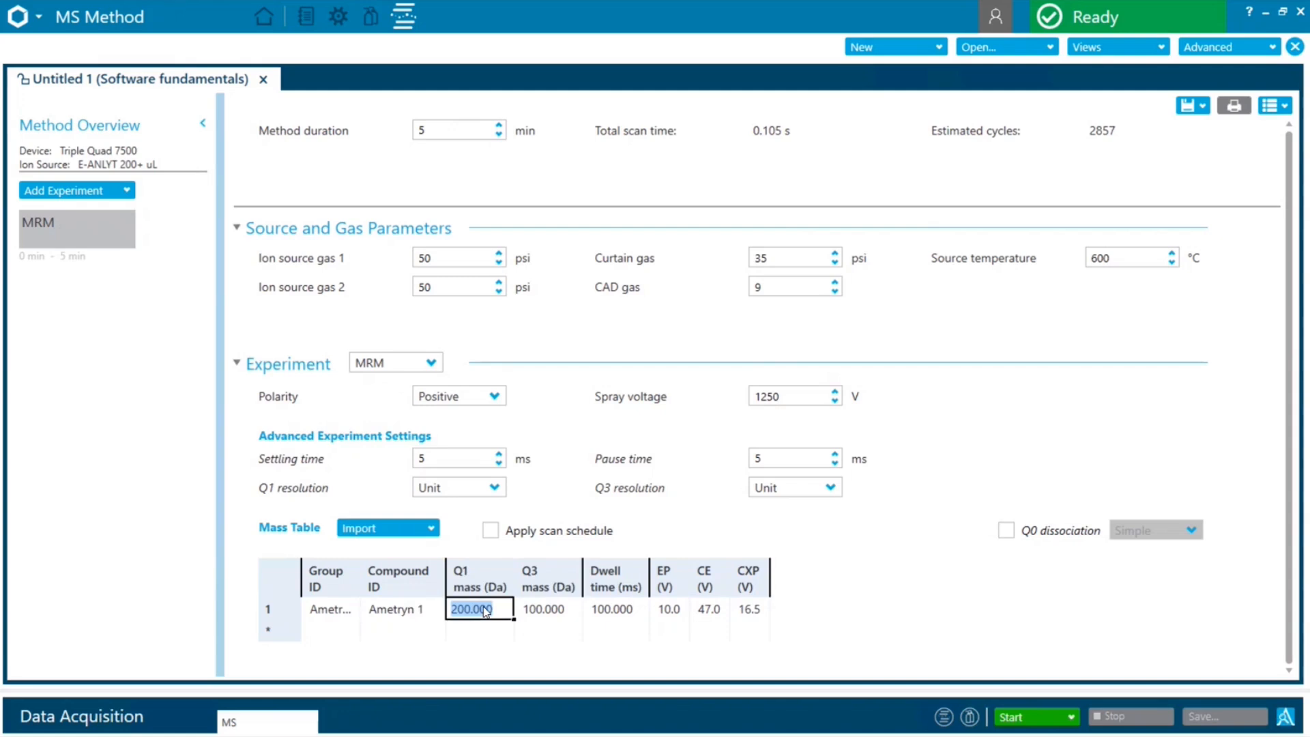
type("228.10")
left_click(550, 611)
left_click(550, 613)
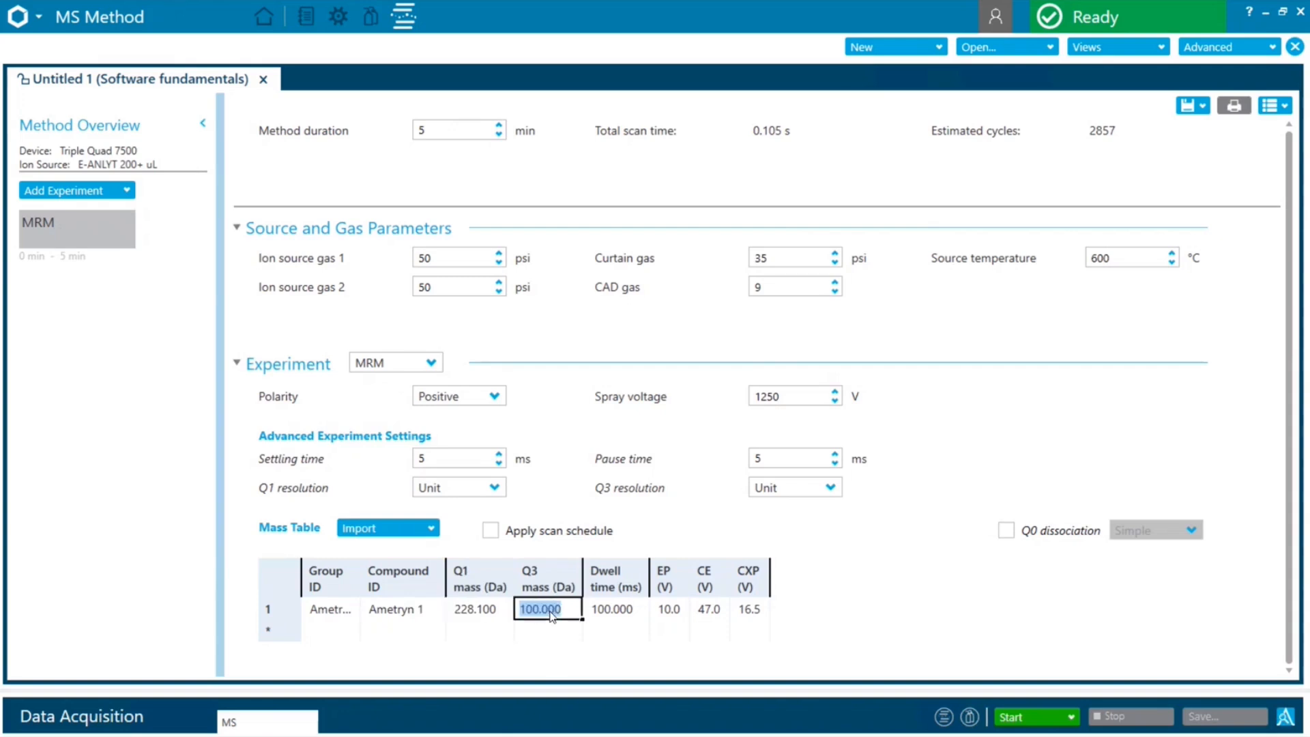
type("186")
Set the Ametryn 1 collision energy (CE) to 27 V and its CXP to 22 V
left_click(715, 615)
left_click(716, 615)
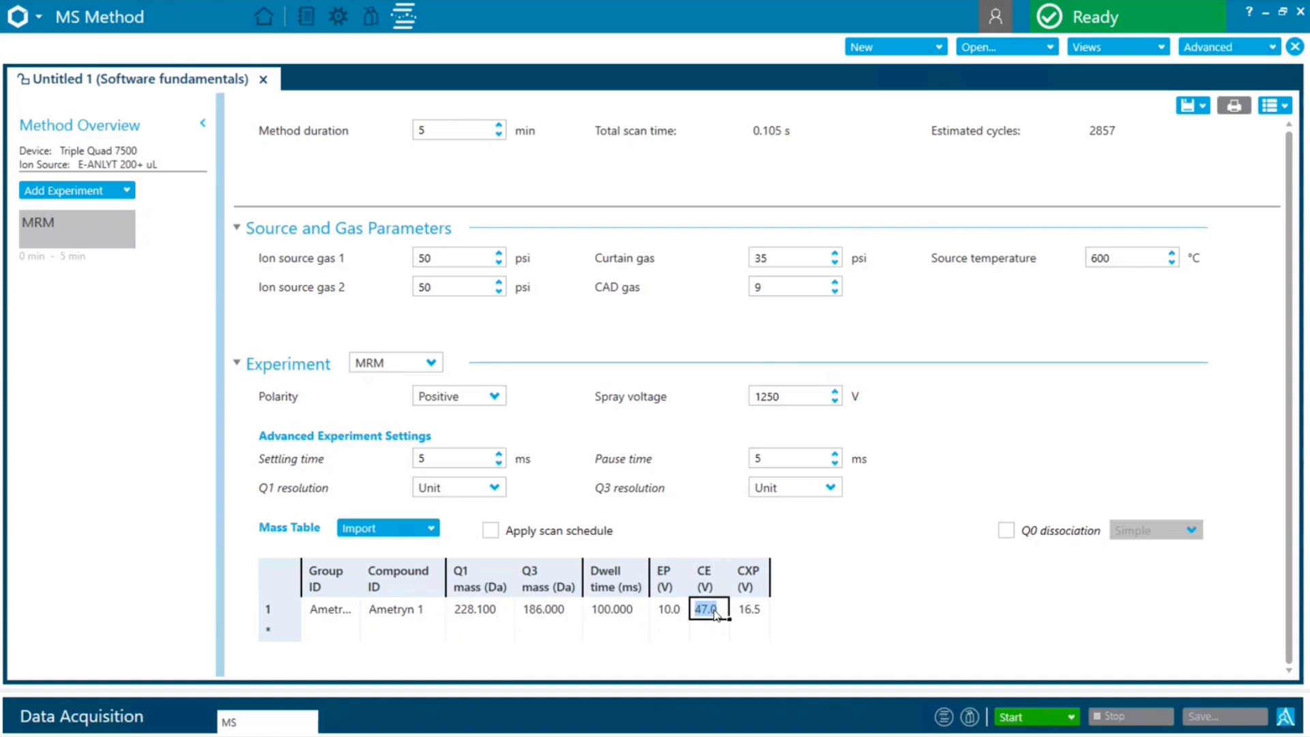
type("27")
left_click(756, 613)
left_click(756, 613)
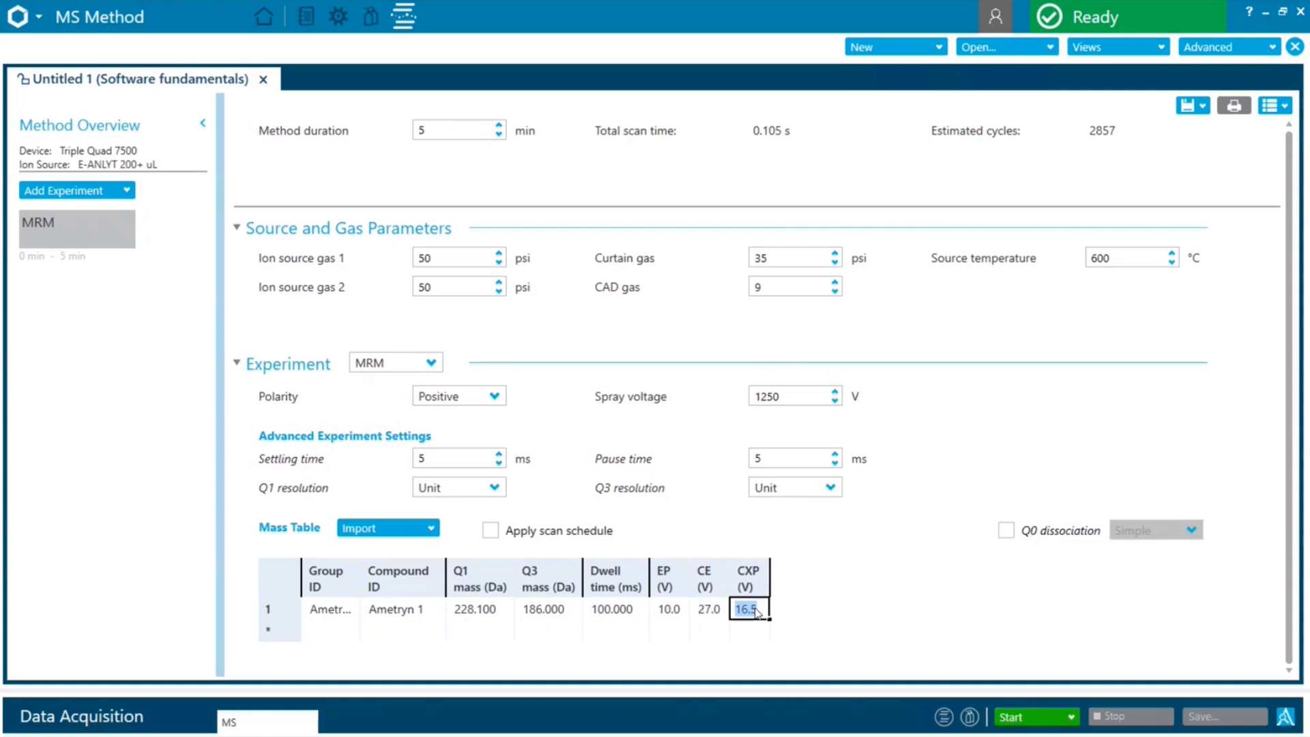
type("22")
Widen the Group ID column and add a second mass table row with group ID Ametryn and compound ID Ametryn 2
double_click(361, 580)
left_click_drag(367, 585, 388, 585)
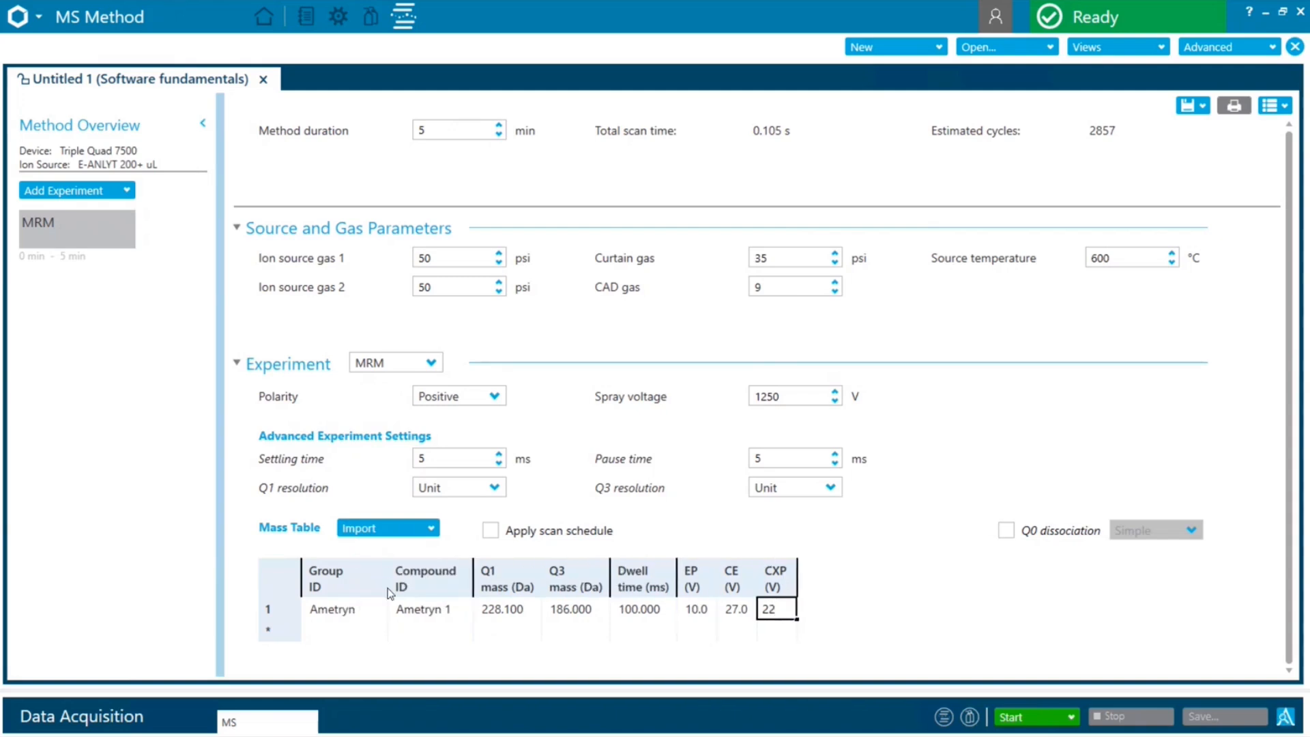
left_click(345, 636)
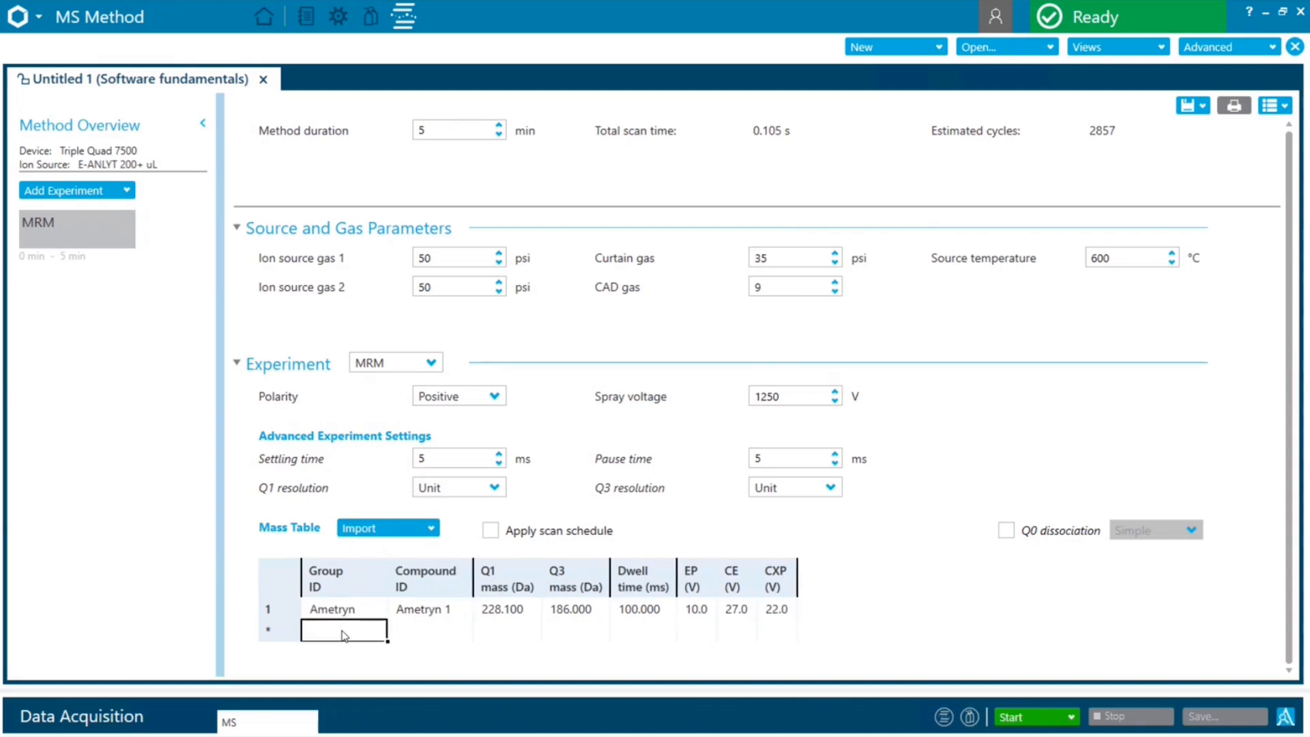
type("Ametryn")
left_click(428, 636)
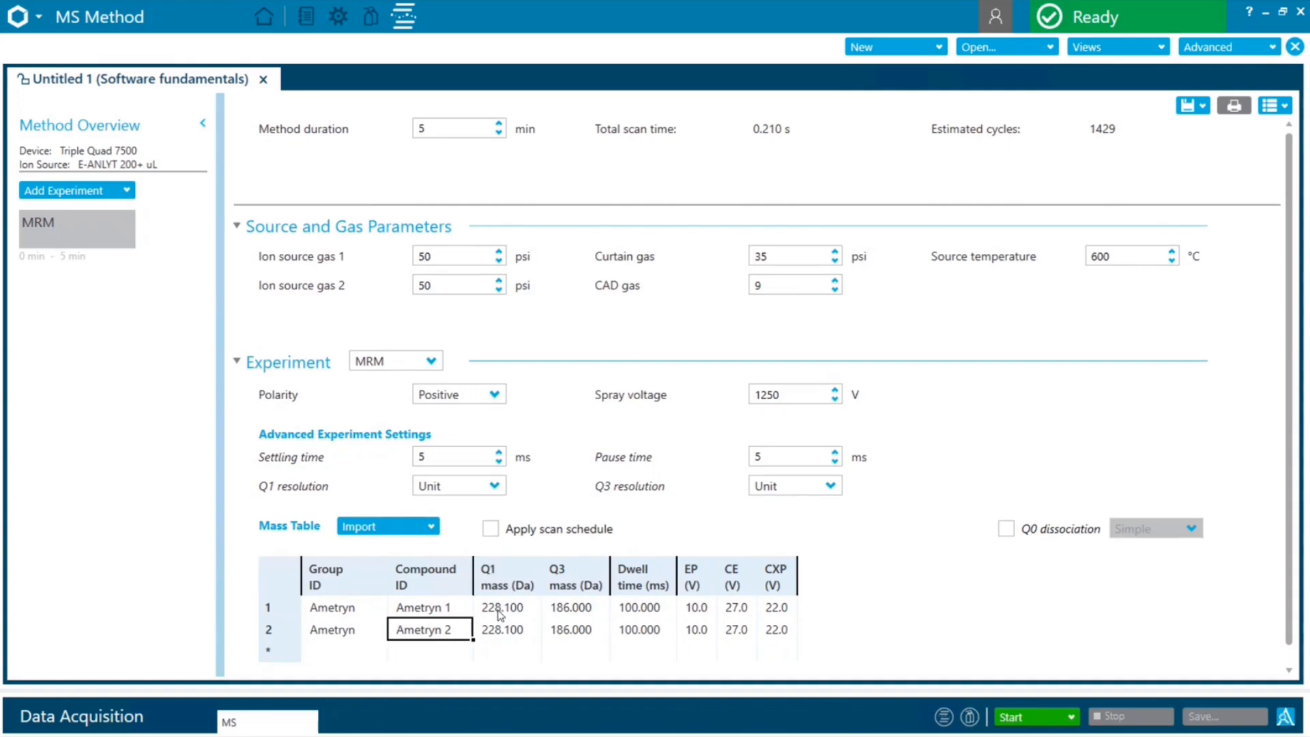
Set the Ametryn 2 transition's Q3 mass to 67.90 Da
left_click(584, 634)
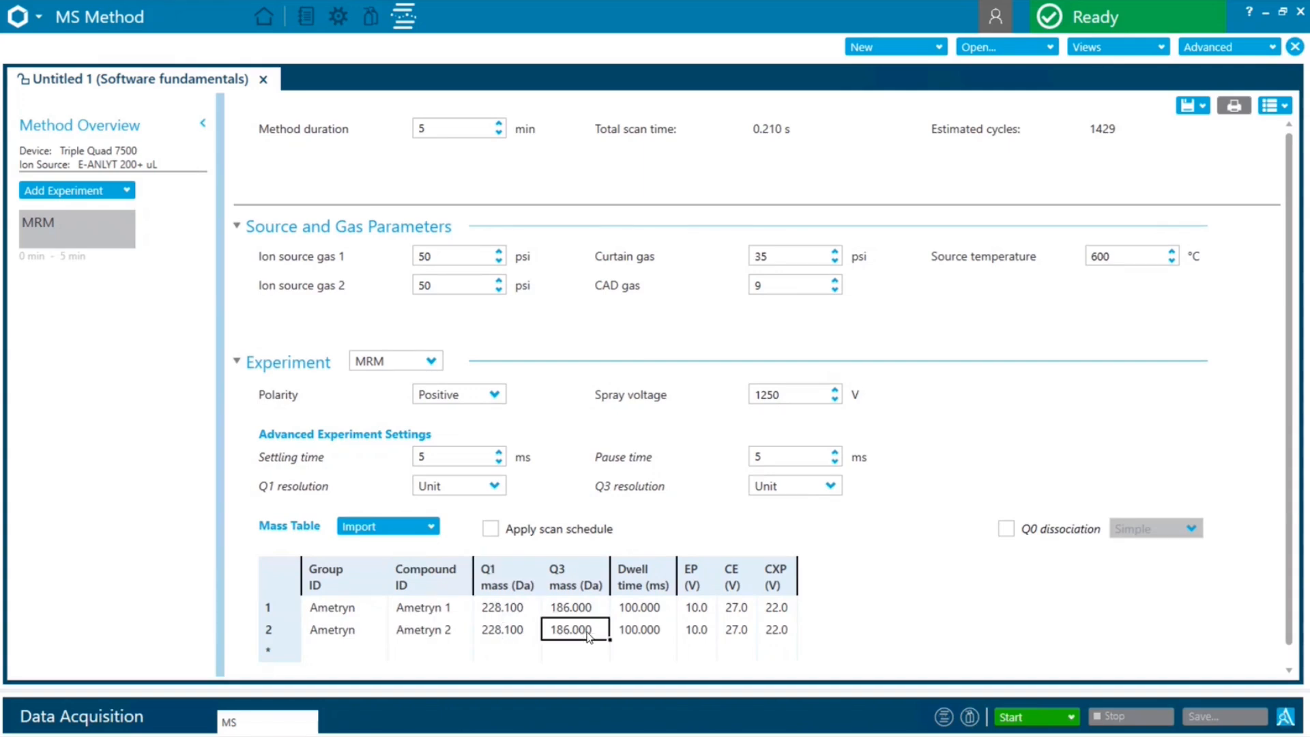
left_click(587, 635)
type("67.90")
Set the Ametryn 2 collision energy (CE) to 55 V and its CXP to 12 V
left_click(738, 635)
left_click(737, 634)
key("BackSpace")
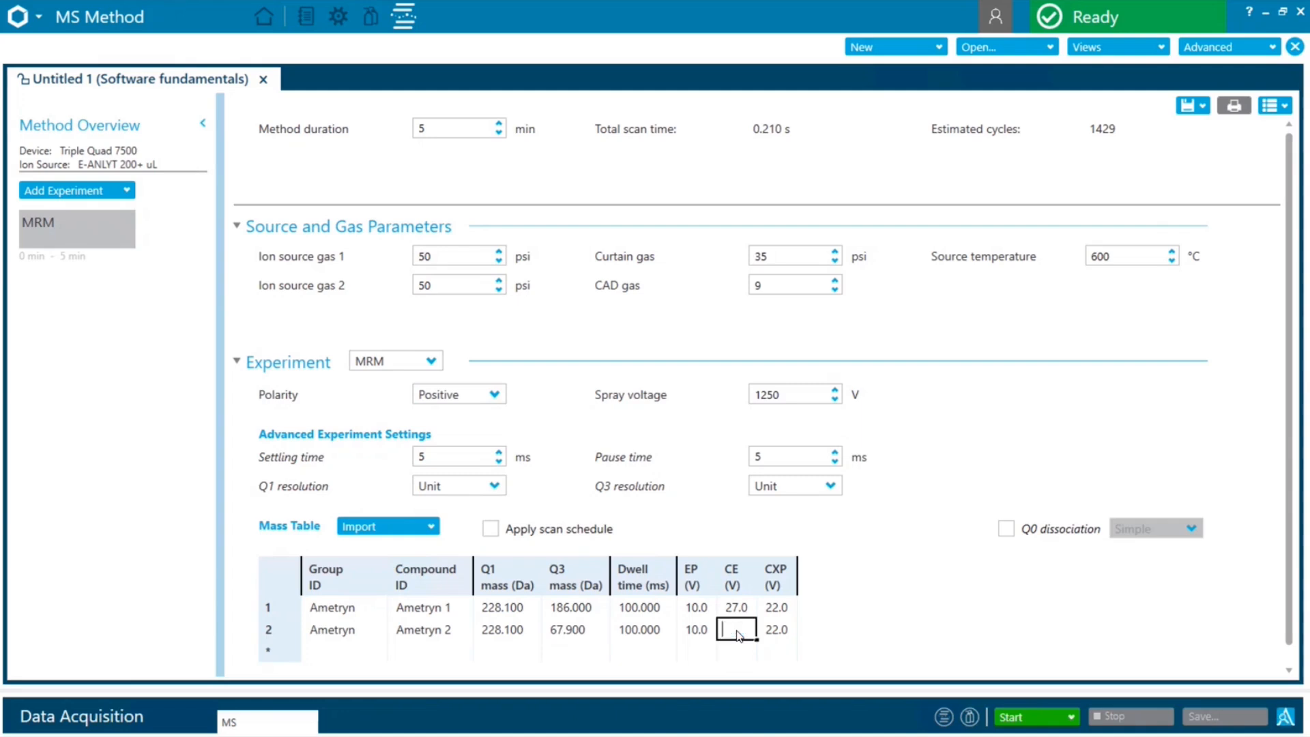
type("55")
left_click(778, 633)
type("12")
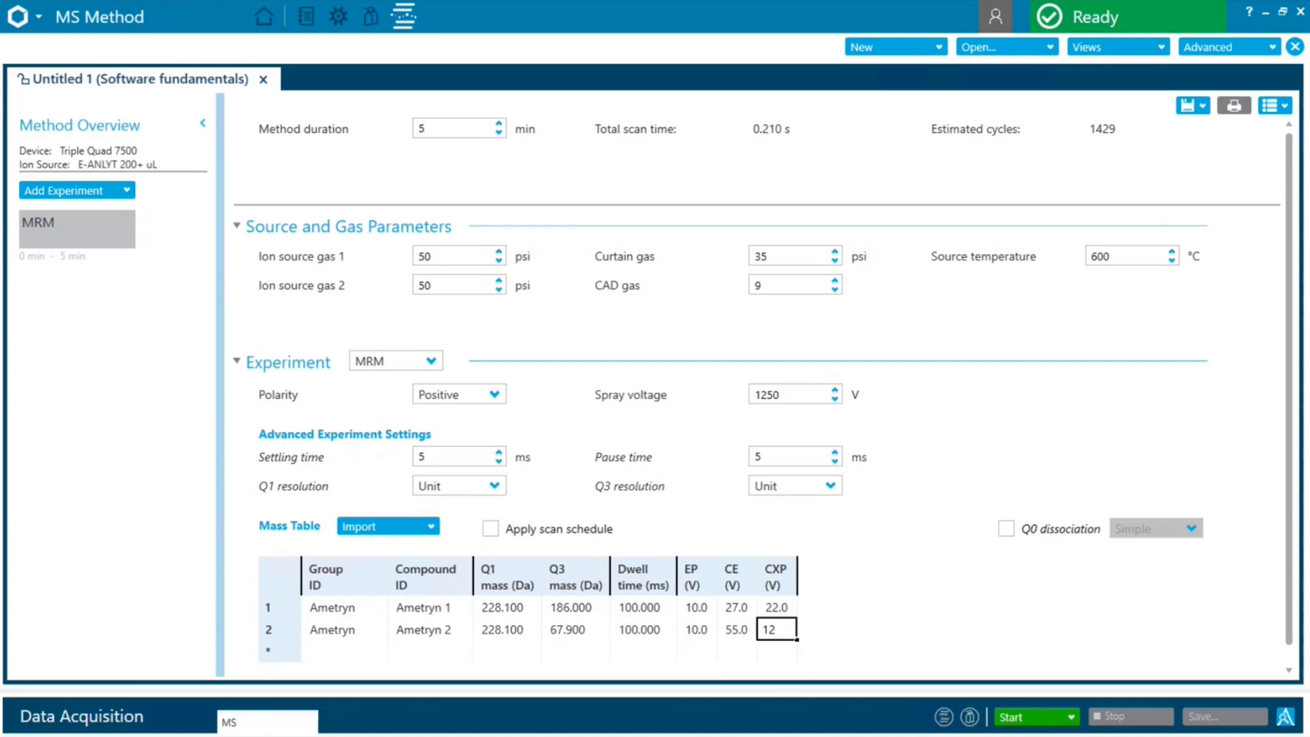
key("Return")
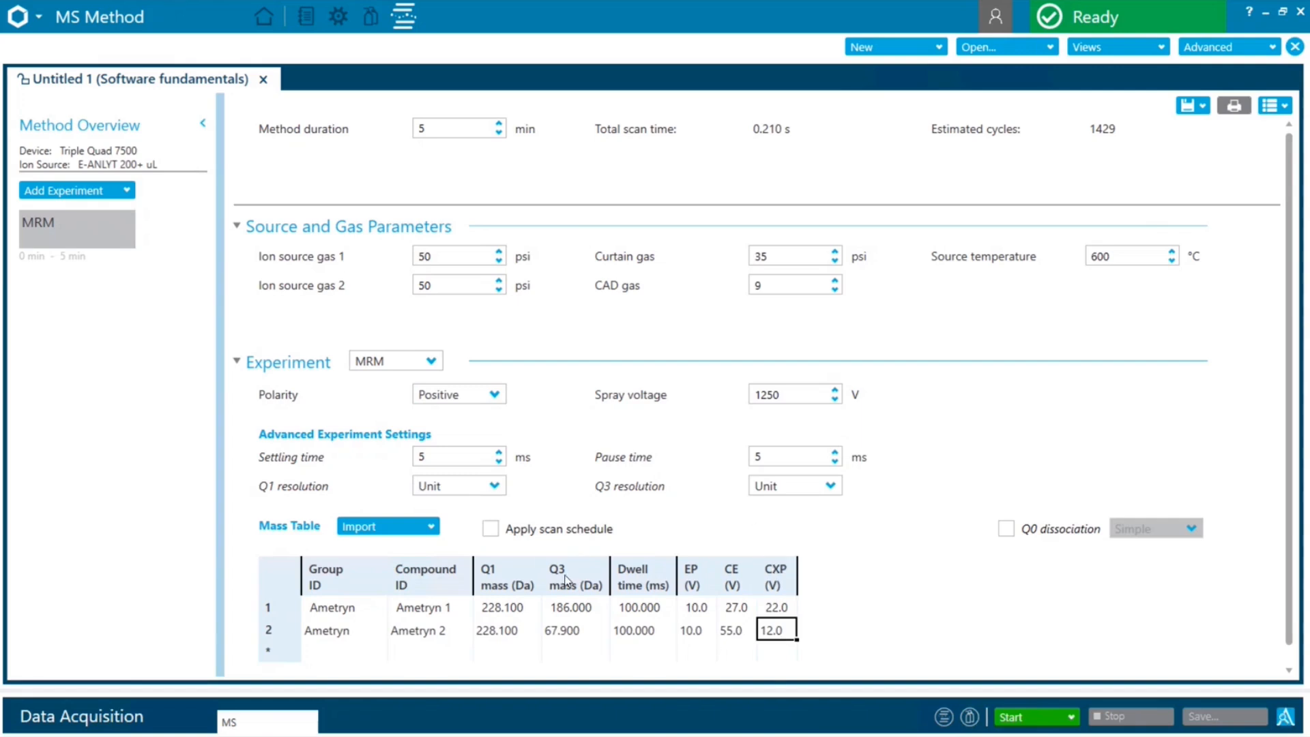
Set the dwell time of both Ametryn transitions to 25 ms
left_click(659, 612)
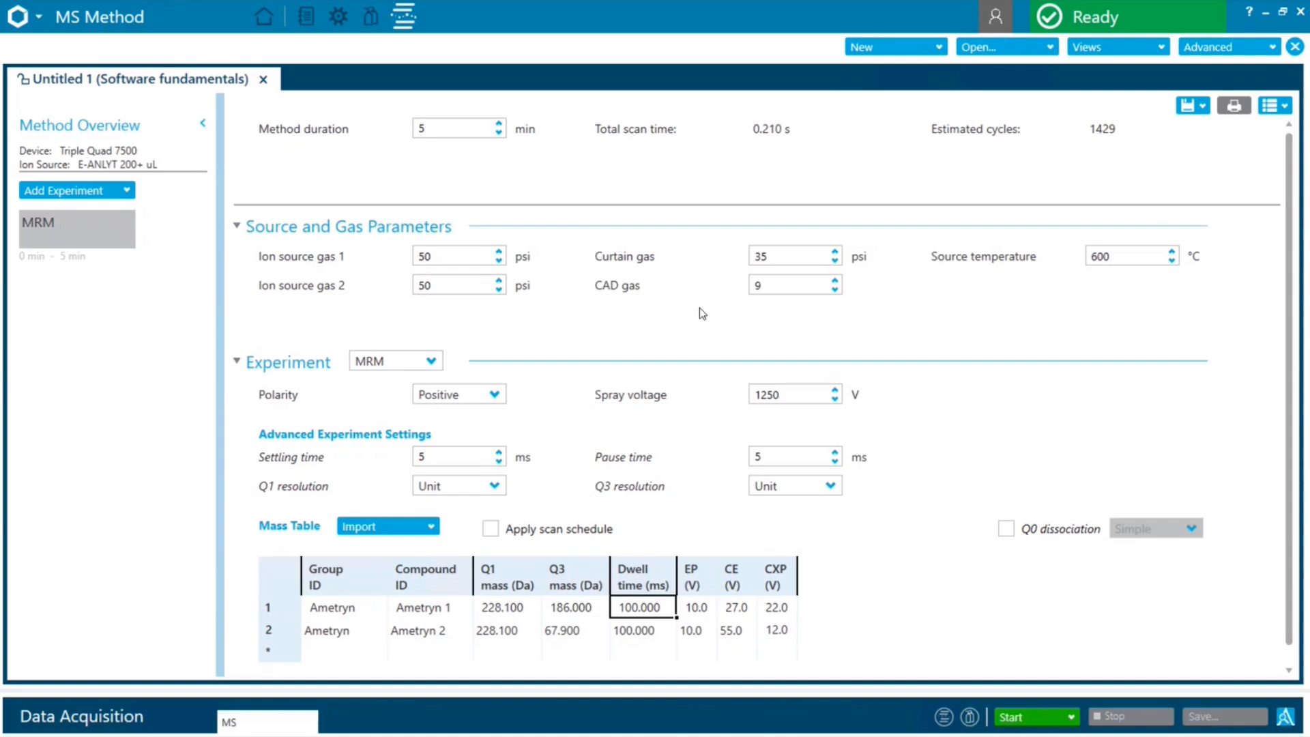
left_click(659, 611)
key("BackSpace")
type("25")
left_click(644, 632)
type("25")
left_click(908, 607)
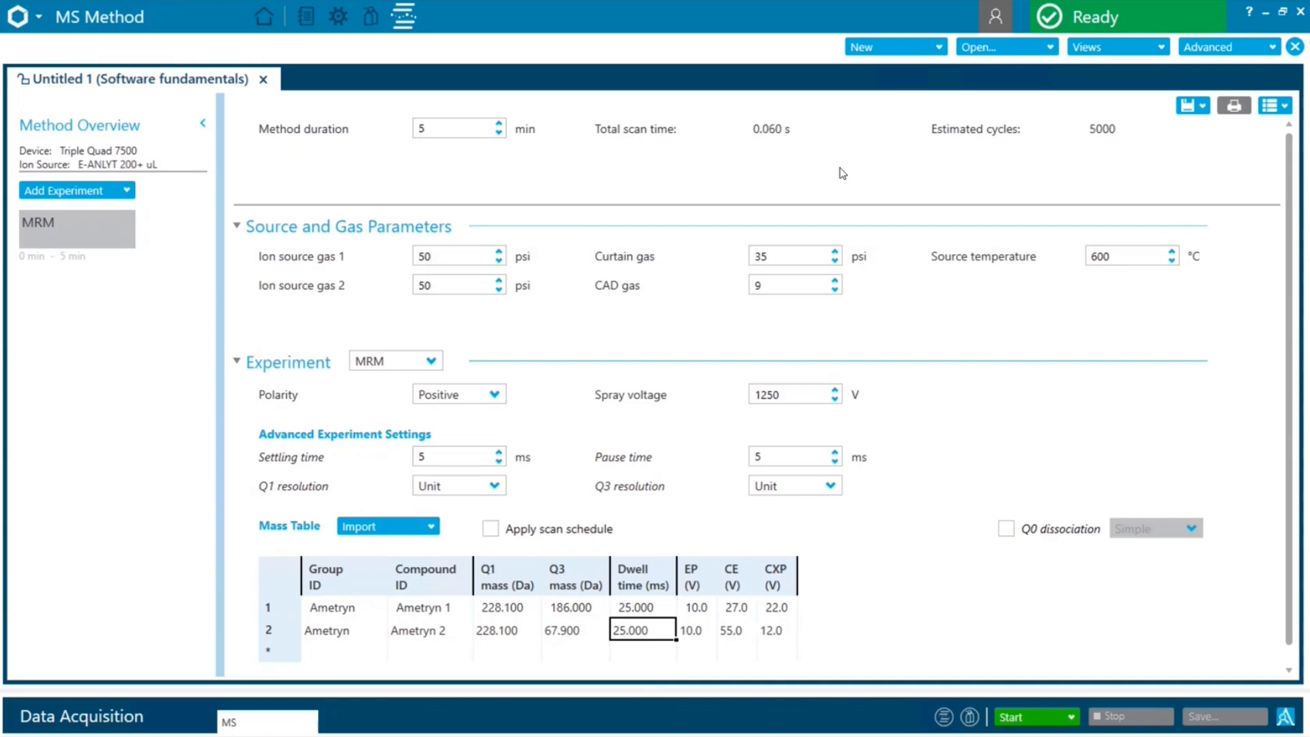
Set the dwell time of both Ametryn transitions back to 100 ms
left_click(646, 610)
left_click(646, 610)
type("100")
left_click(636, 634)
type("100")
left_click(955, 596)
Add a second MRM experiment to the method and set its polarity to Negative
left_click(117, 197)
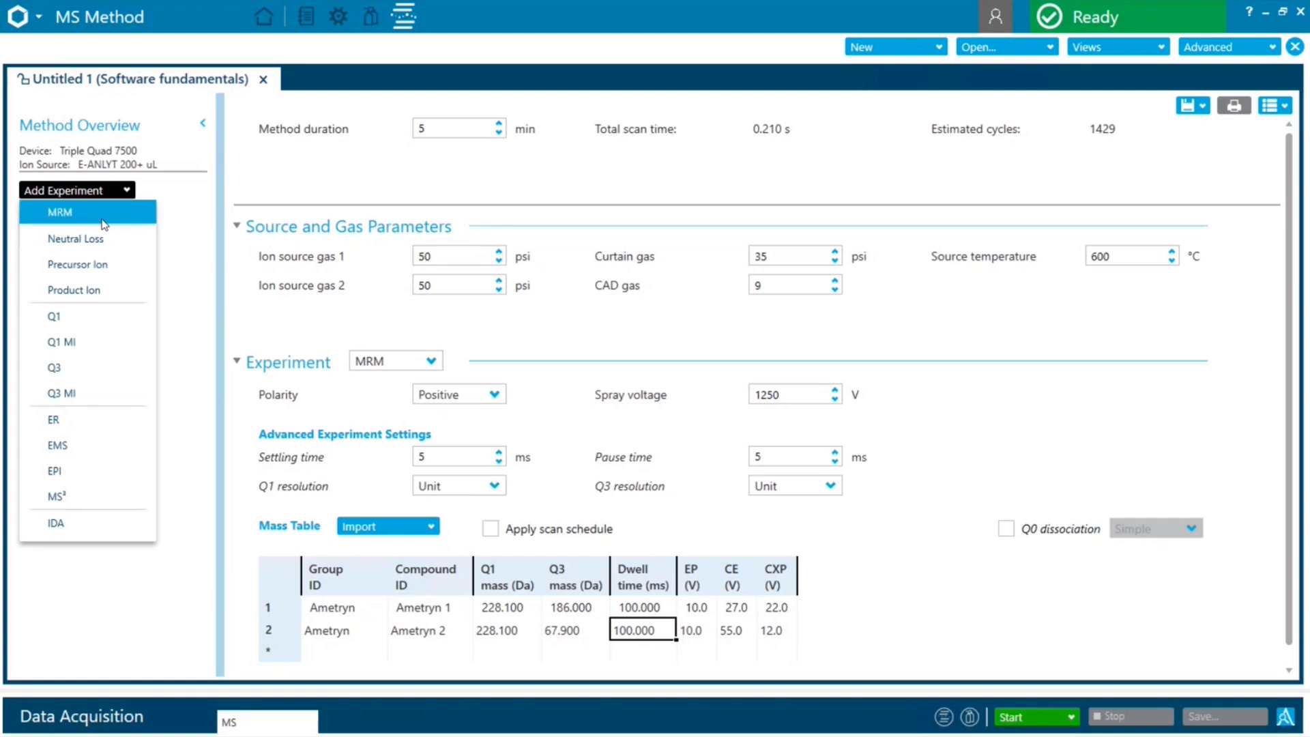
left_click(102, 220)
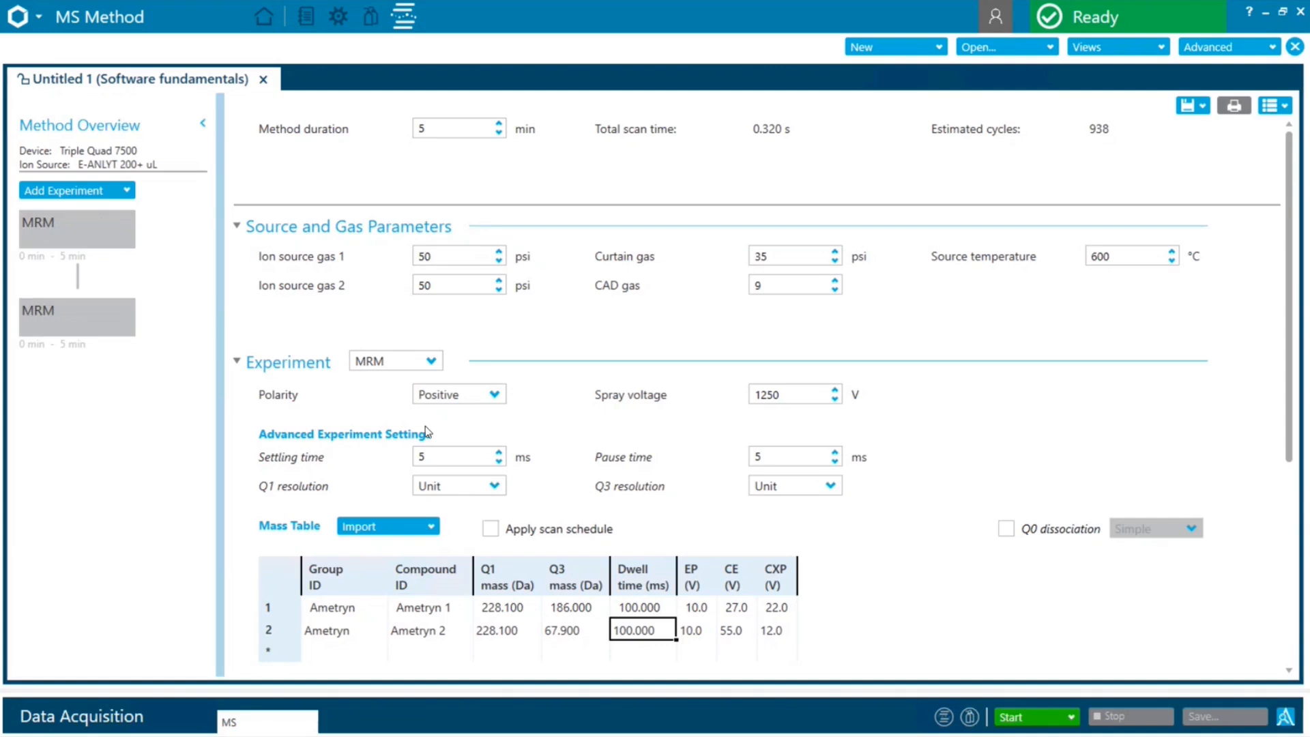
scroll(614, 419, "down", 1)
scroll(613, 414, "down", 1)
scroll(613, 415, "up", 1)
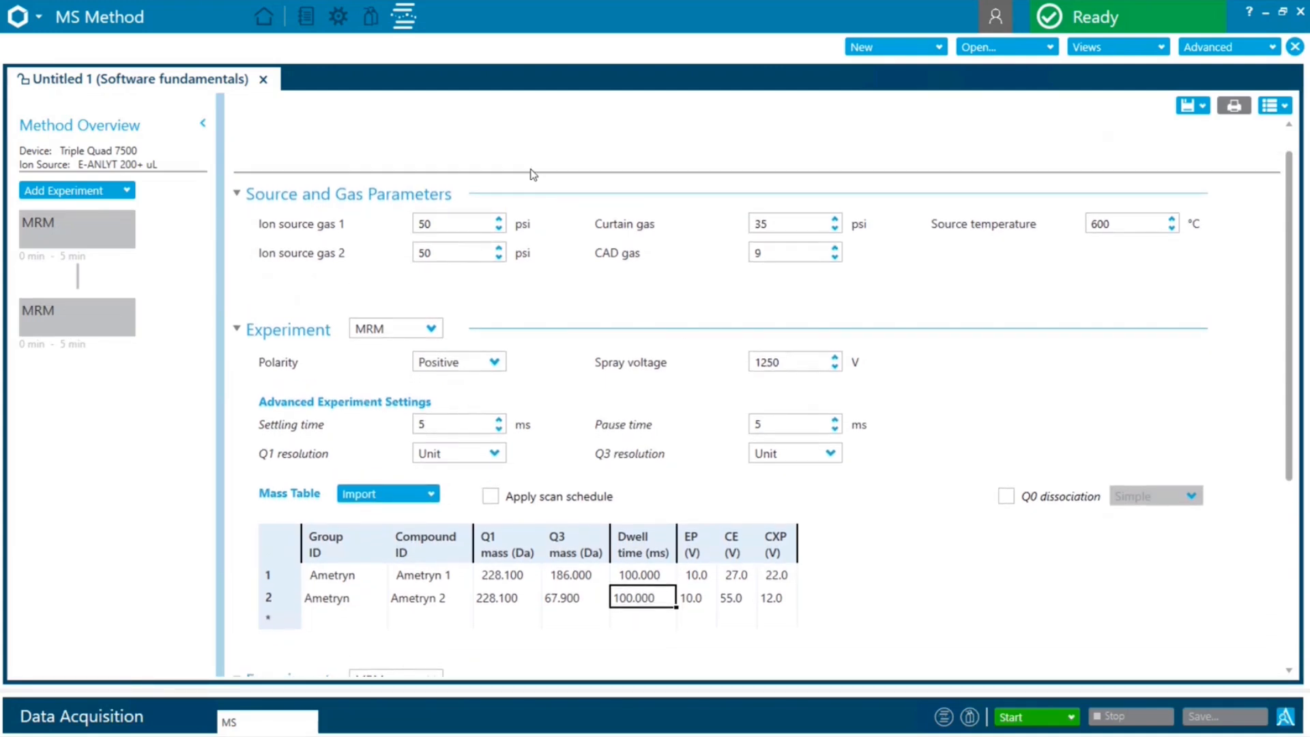
scroll(658, 333, "down", 3)
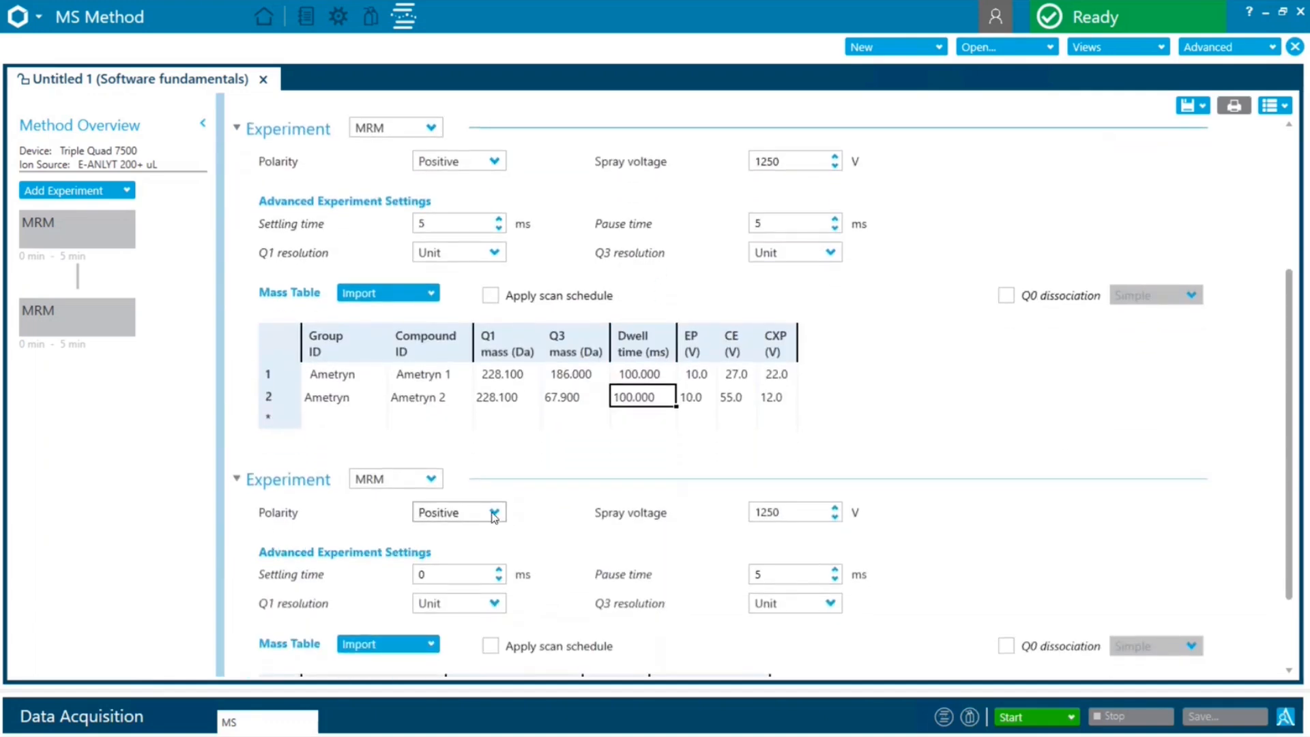
left_click(492, 515)
left_click(464, 558)
scroll(635, 535, "down", 2)
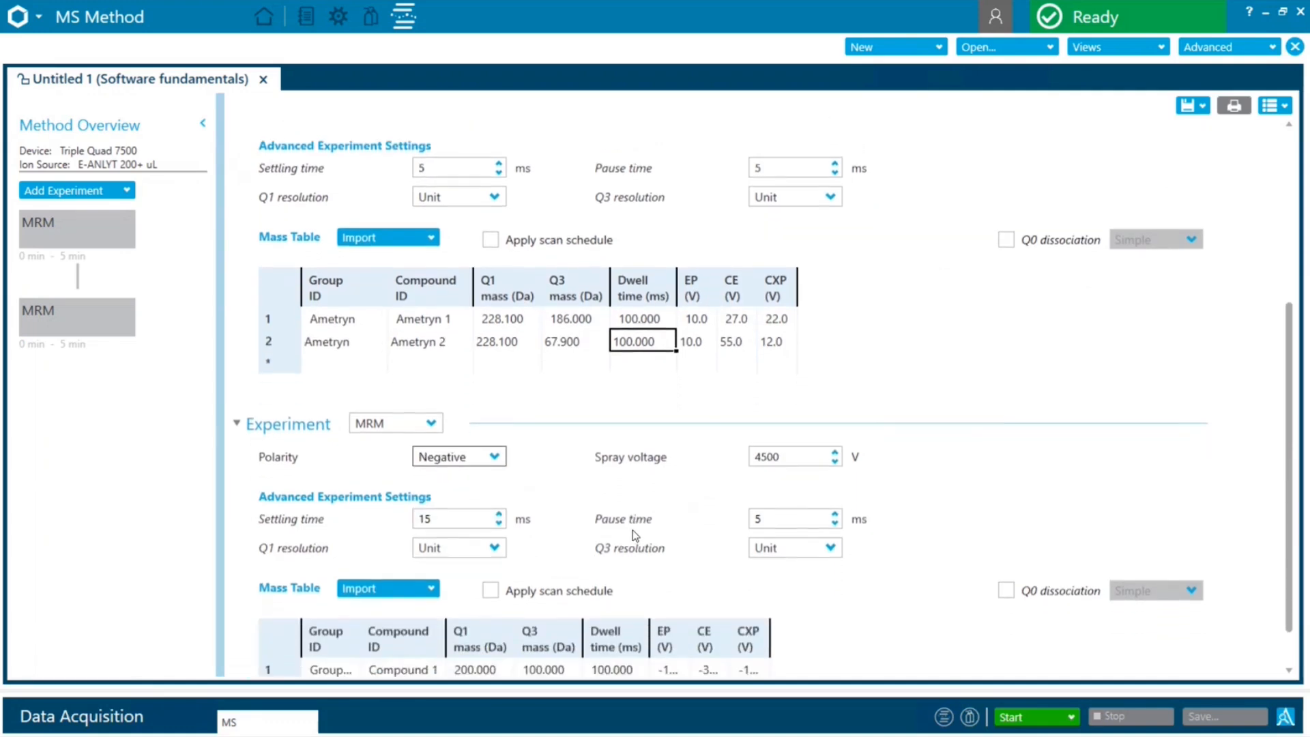
scroll(635, 535, "down", 1)
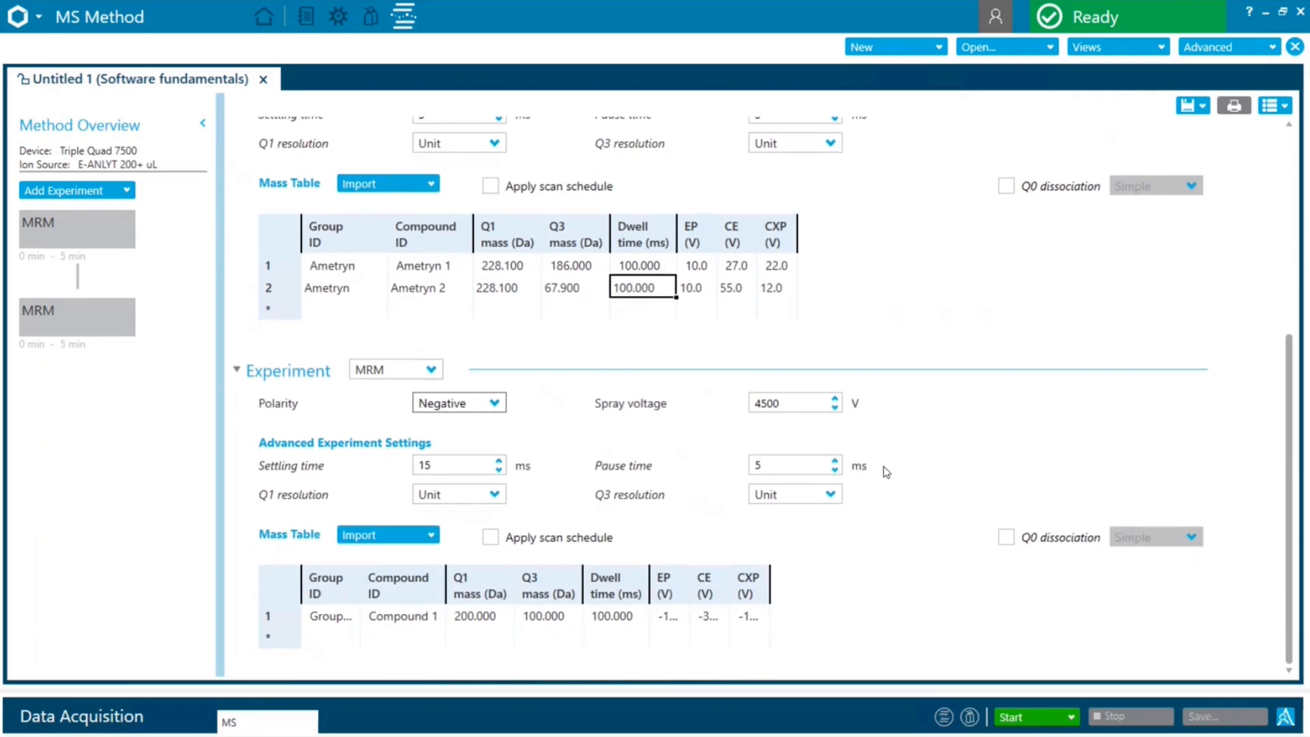
Save the MS method under the file name "software fundamentals _MS method" in the Software fundamentals project
scroll(886, 471, "up", 5)
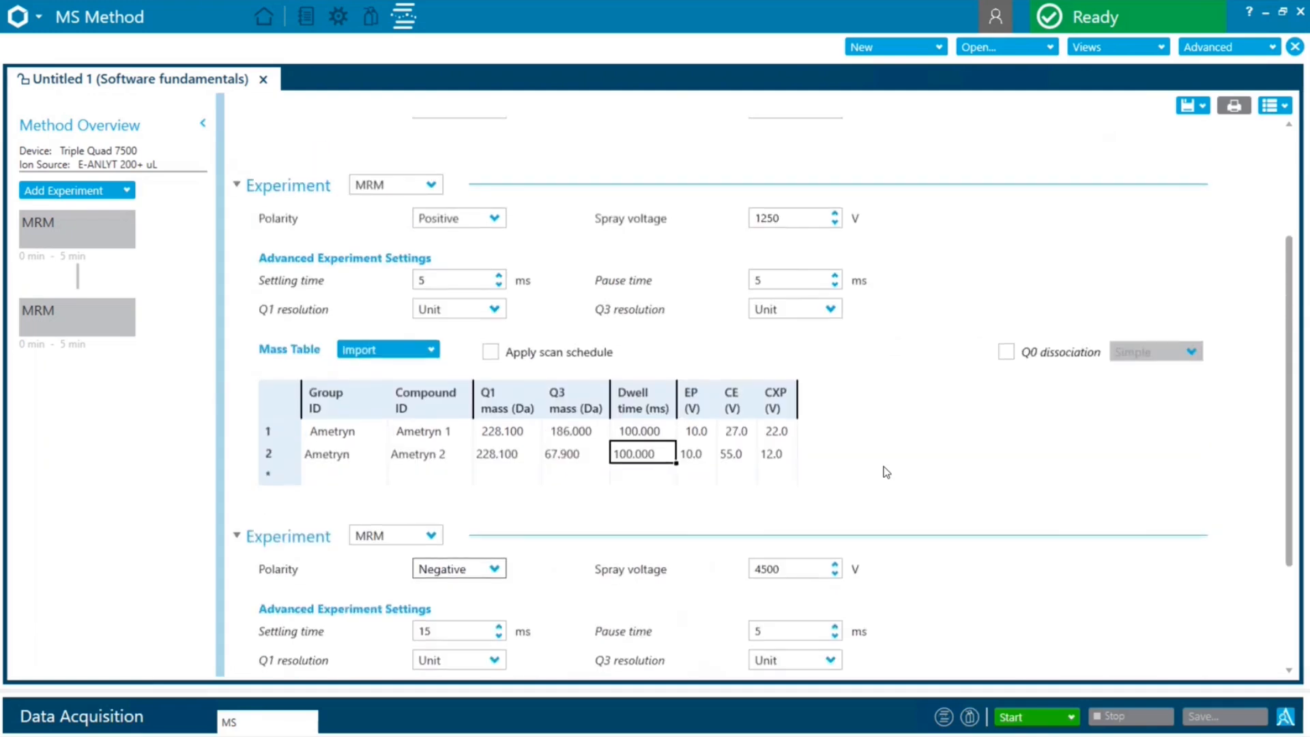
left_click(1203, 106)
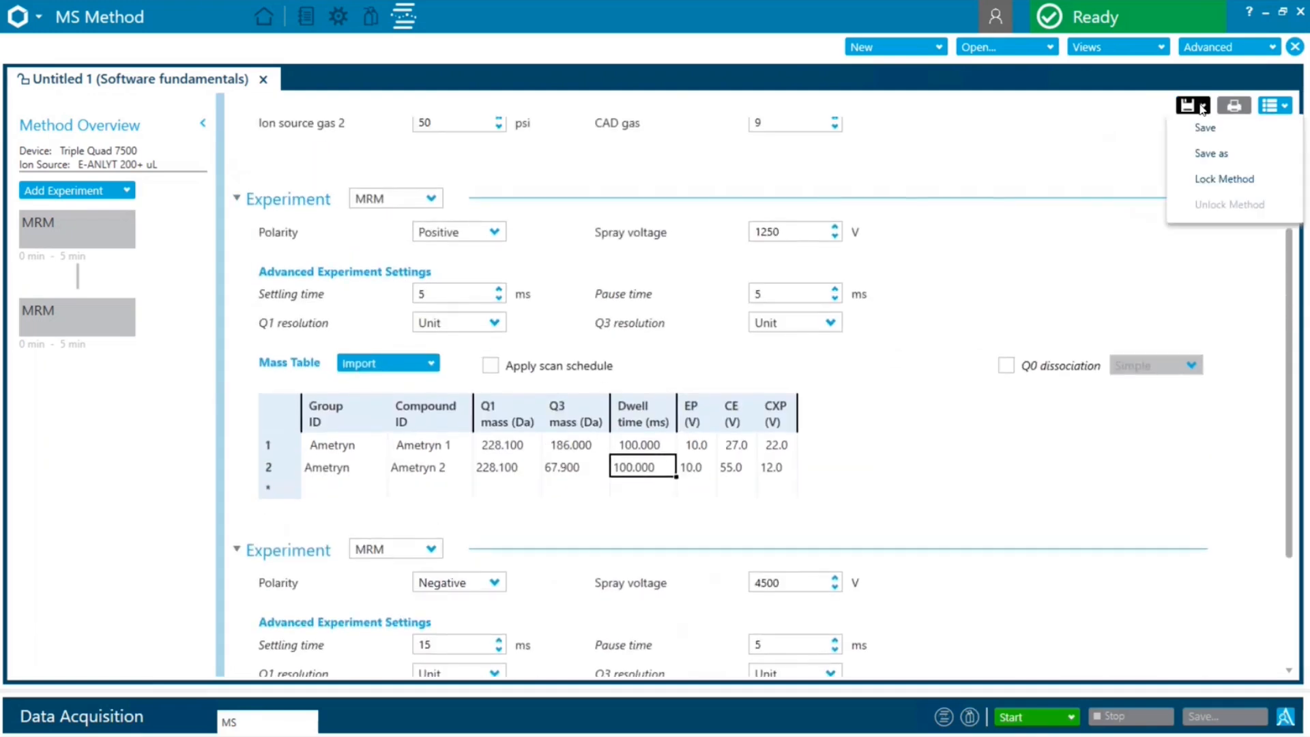
left_click(1213, 154)
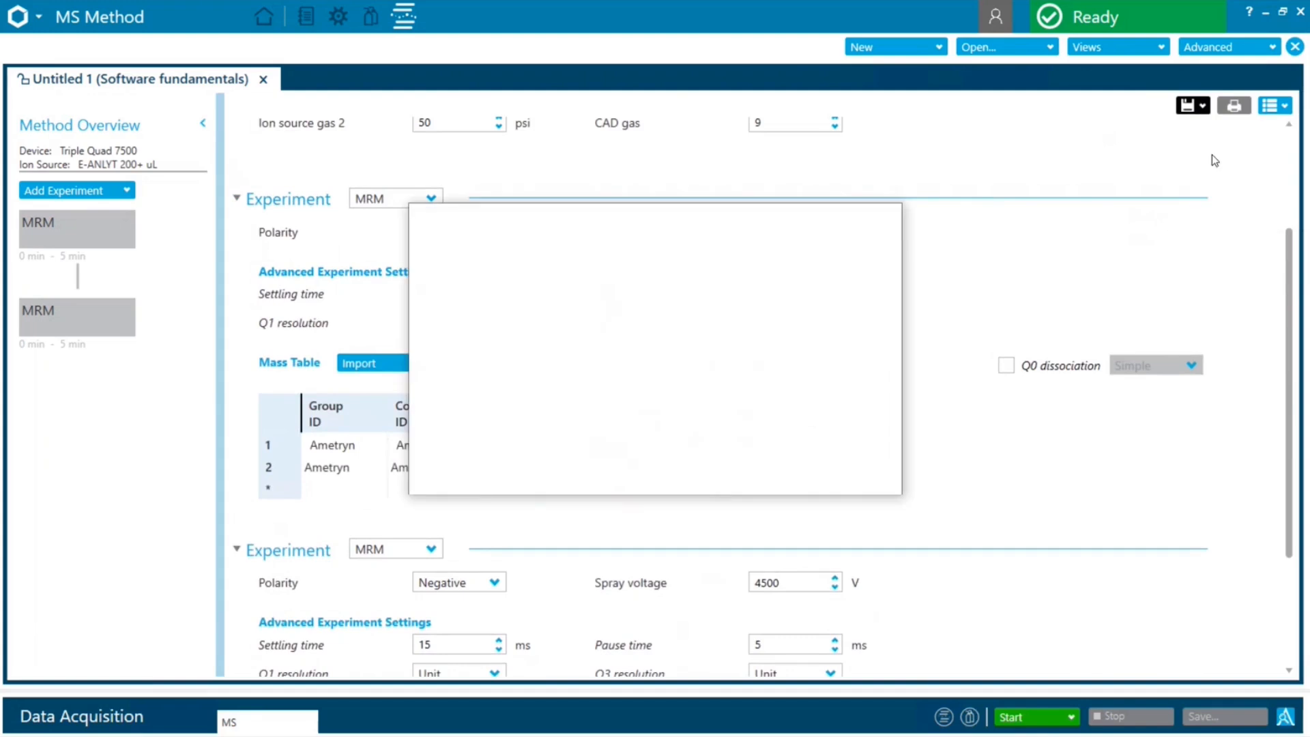
type("sof")
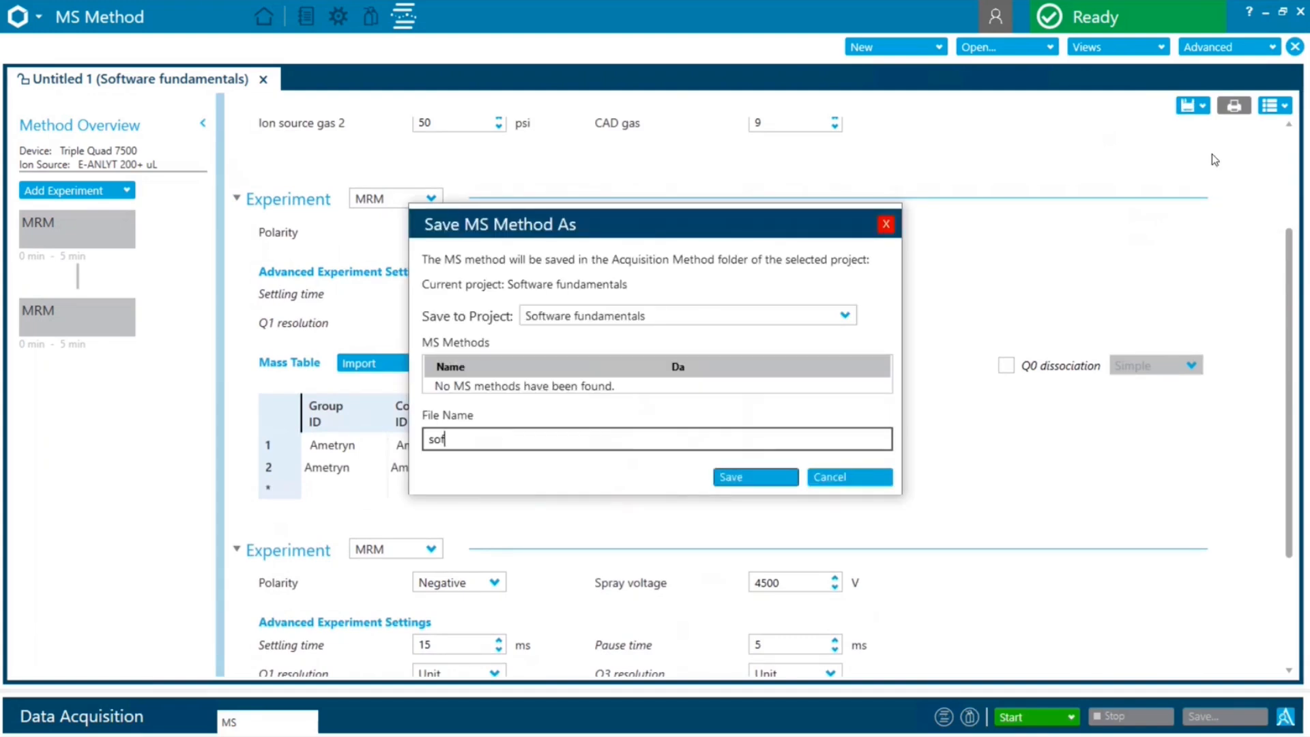
type("tware fundamentals _")
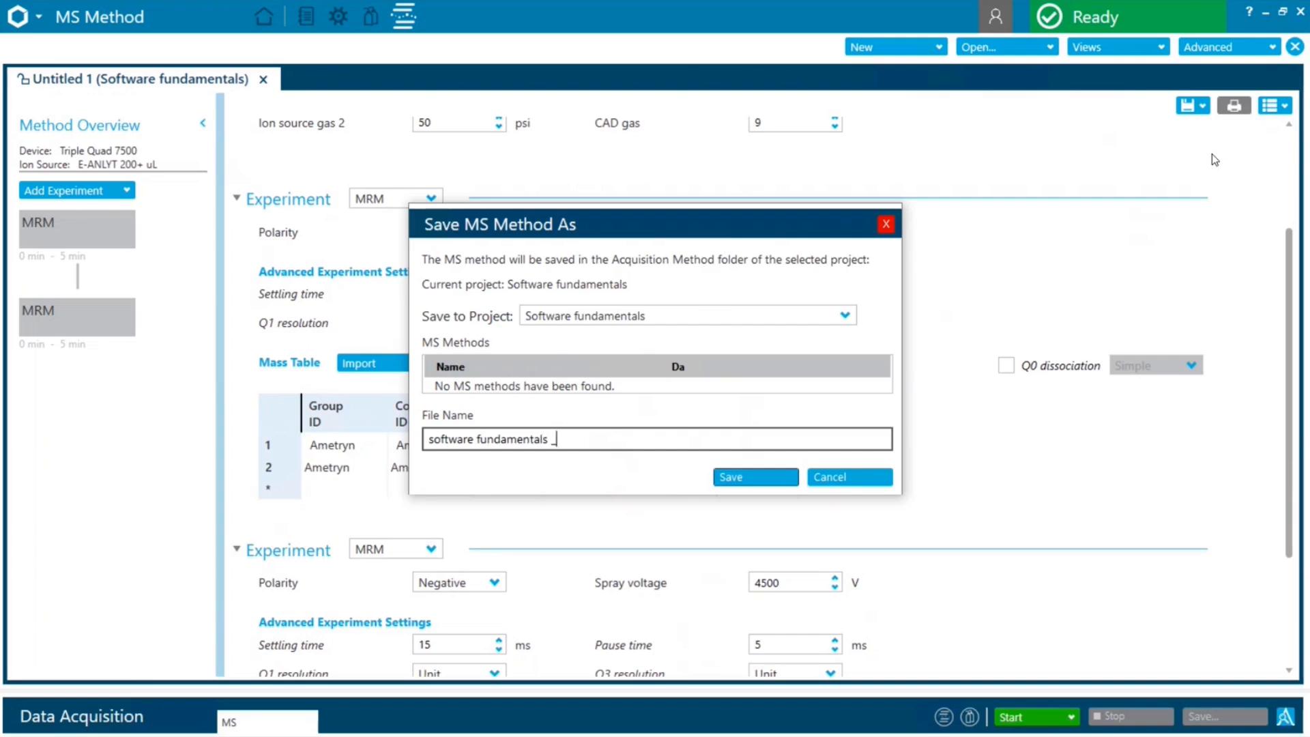
type("MS method")
left_click(771, 485)
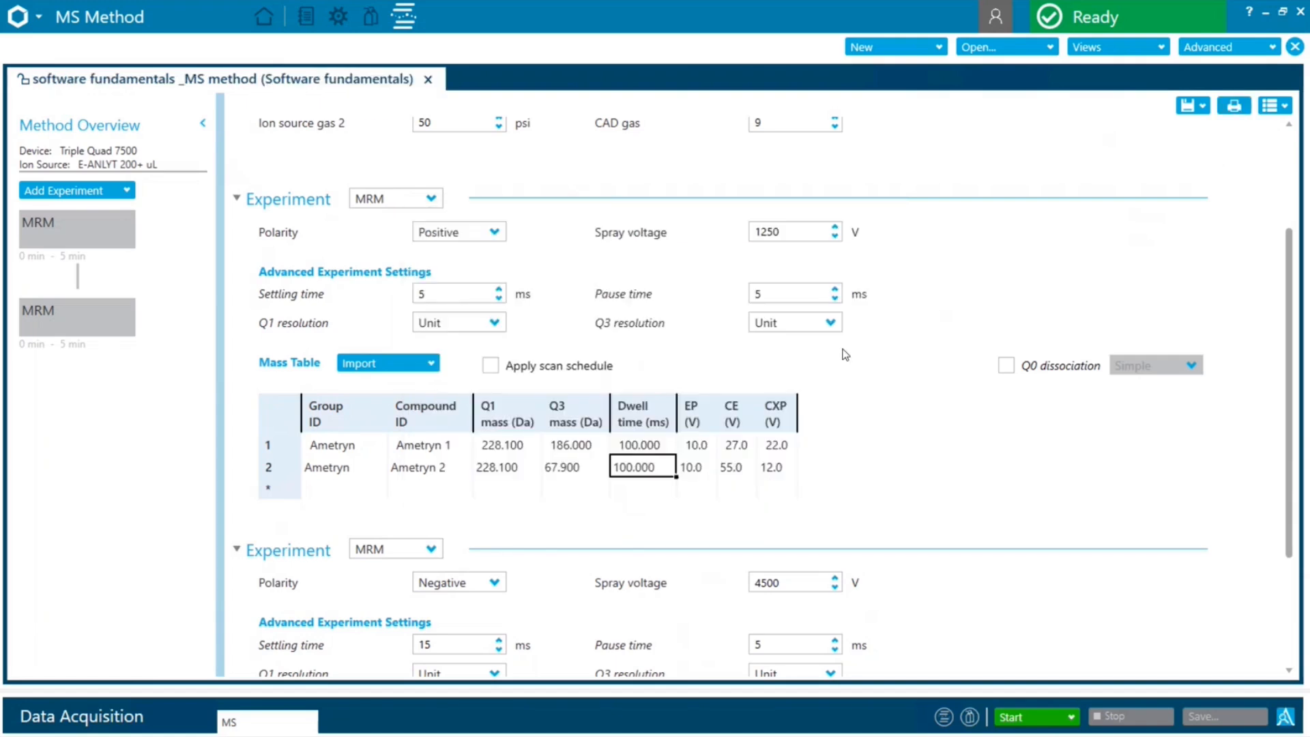
Leave the saved MS method and return to the home screen
scroll(846, 359, "up", 3)
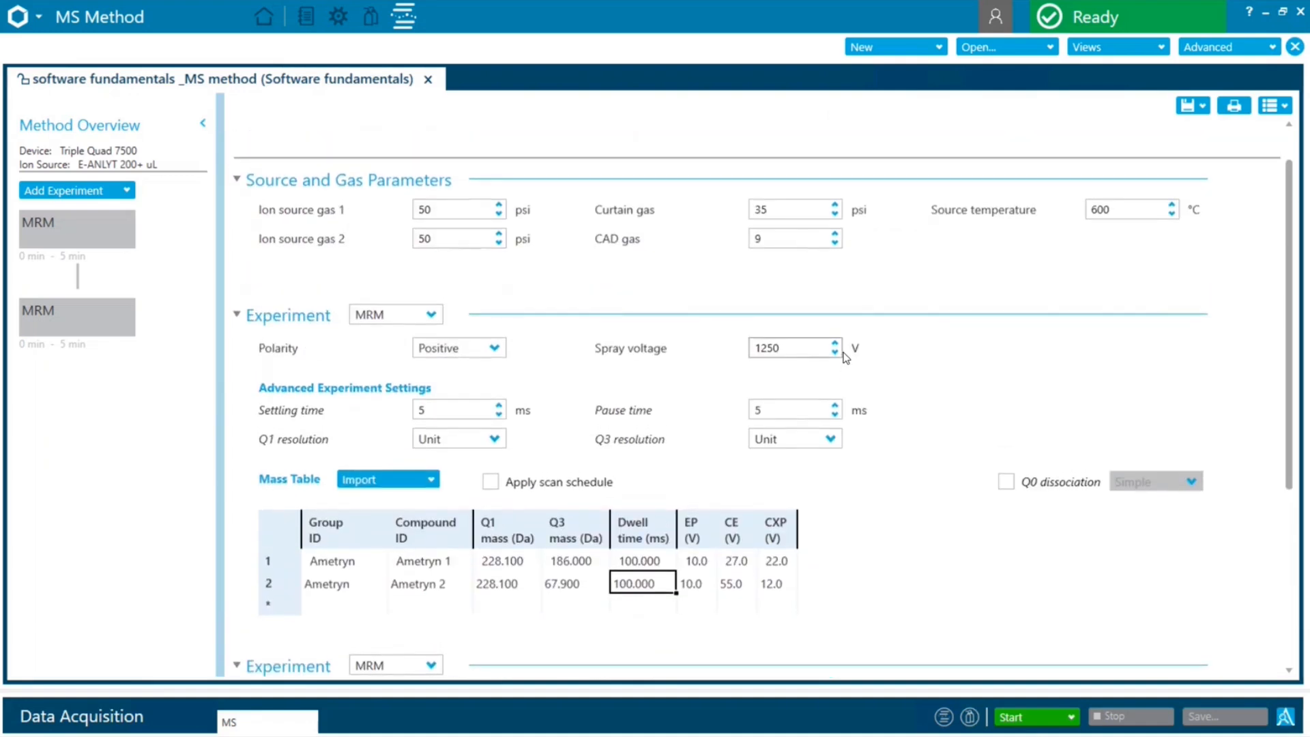
scroll(846, 358, "up", 1)
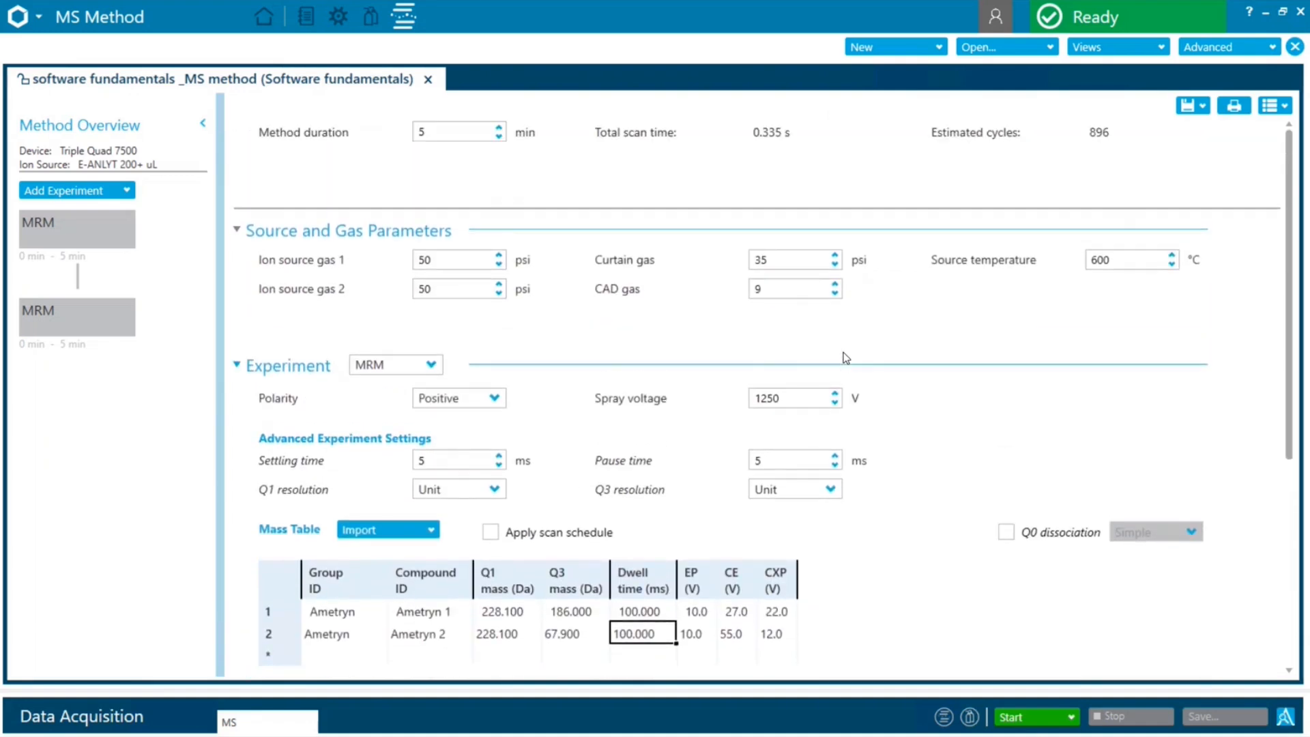
left_click(264, 19)
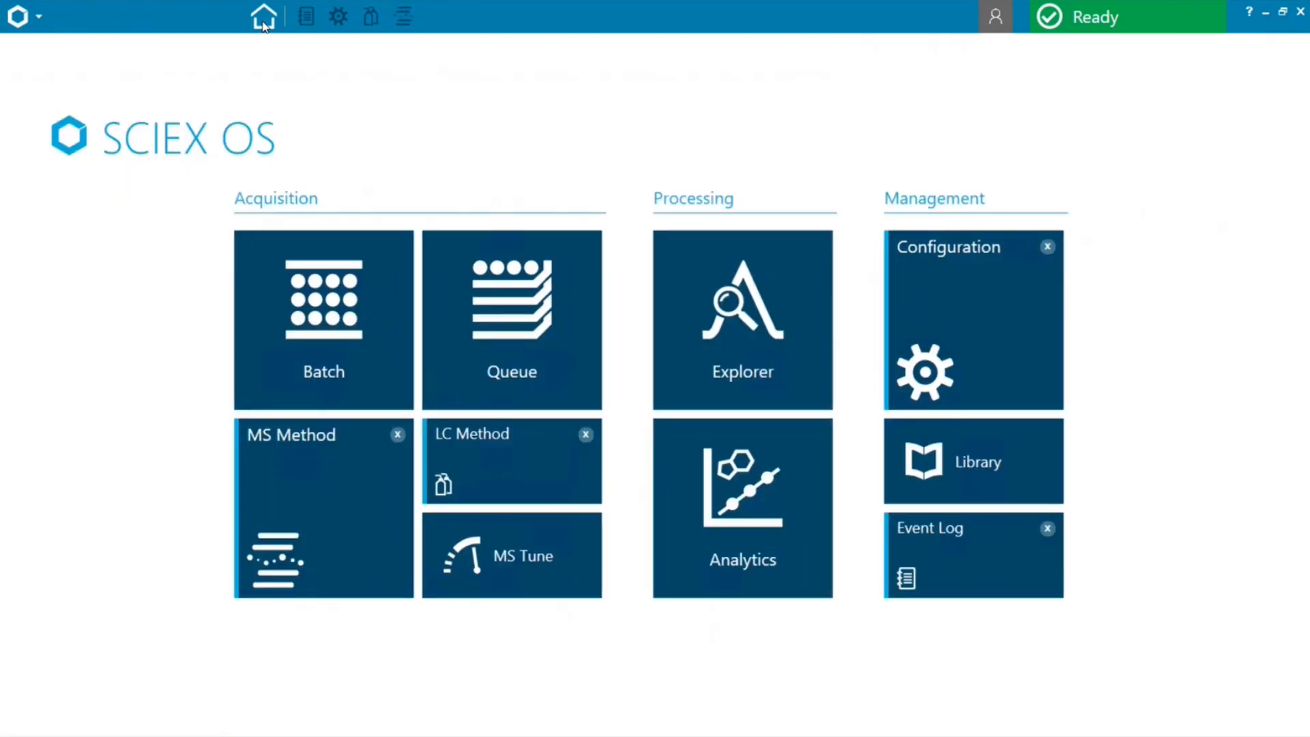